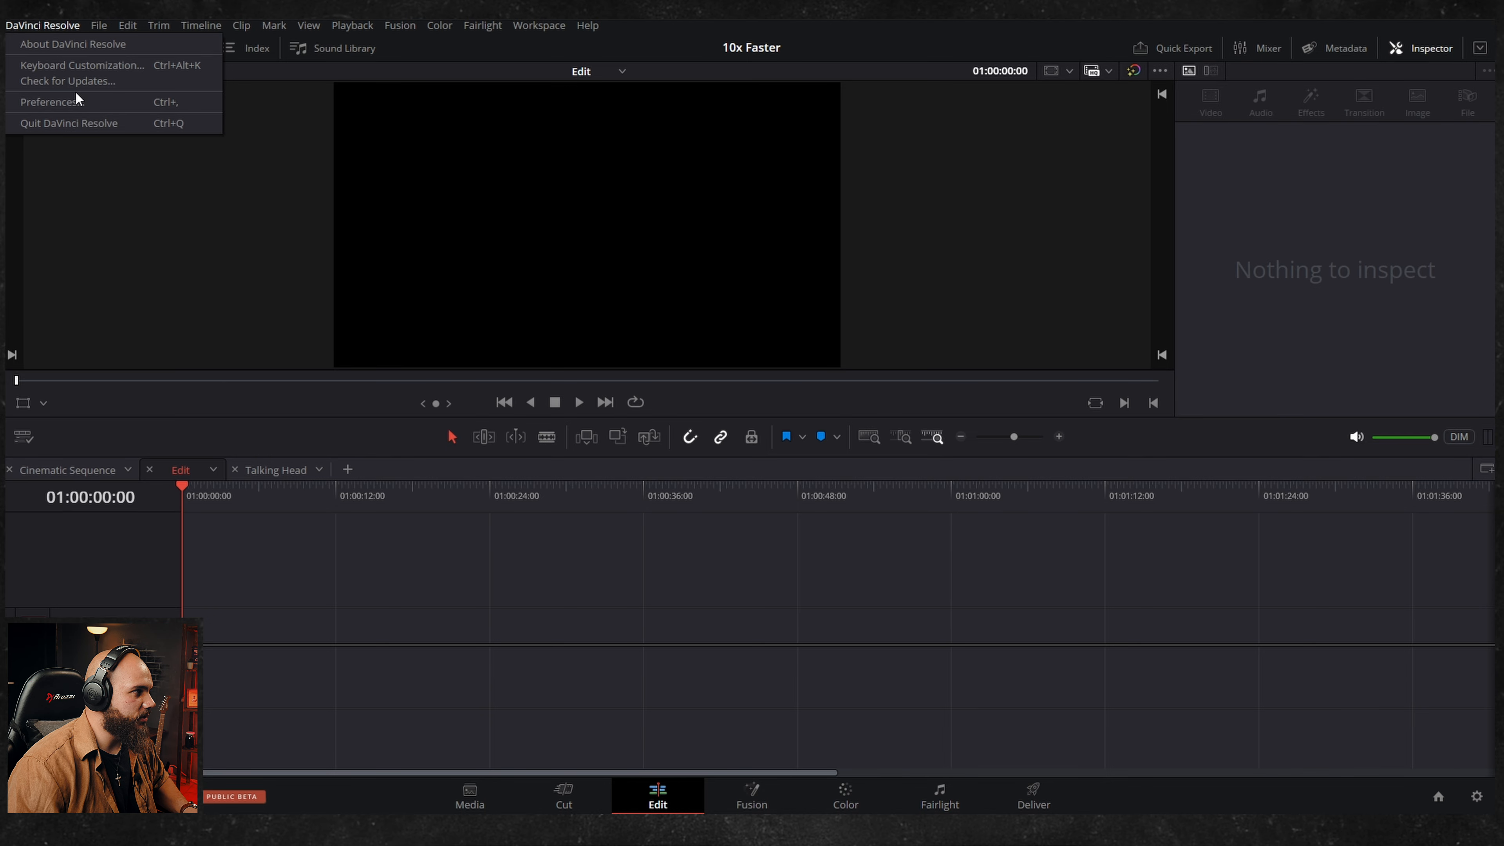
# Step: Open the DaVinci Resolve preferences
pyautogui.click(73, 98)
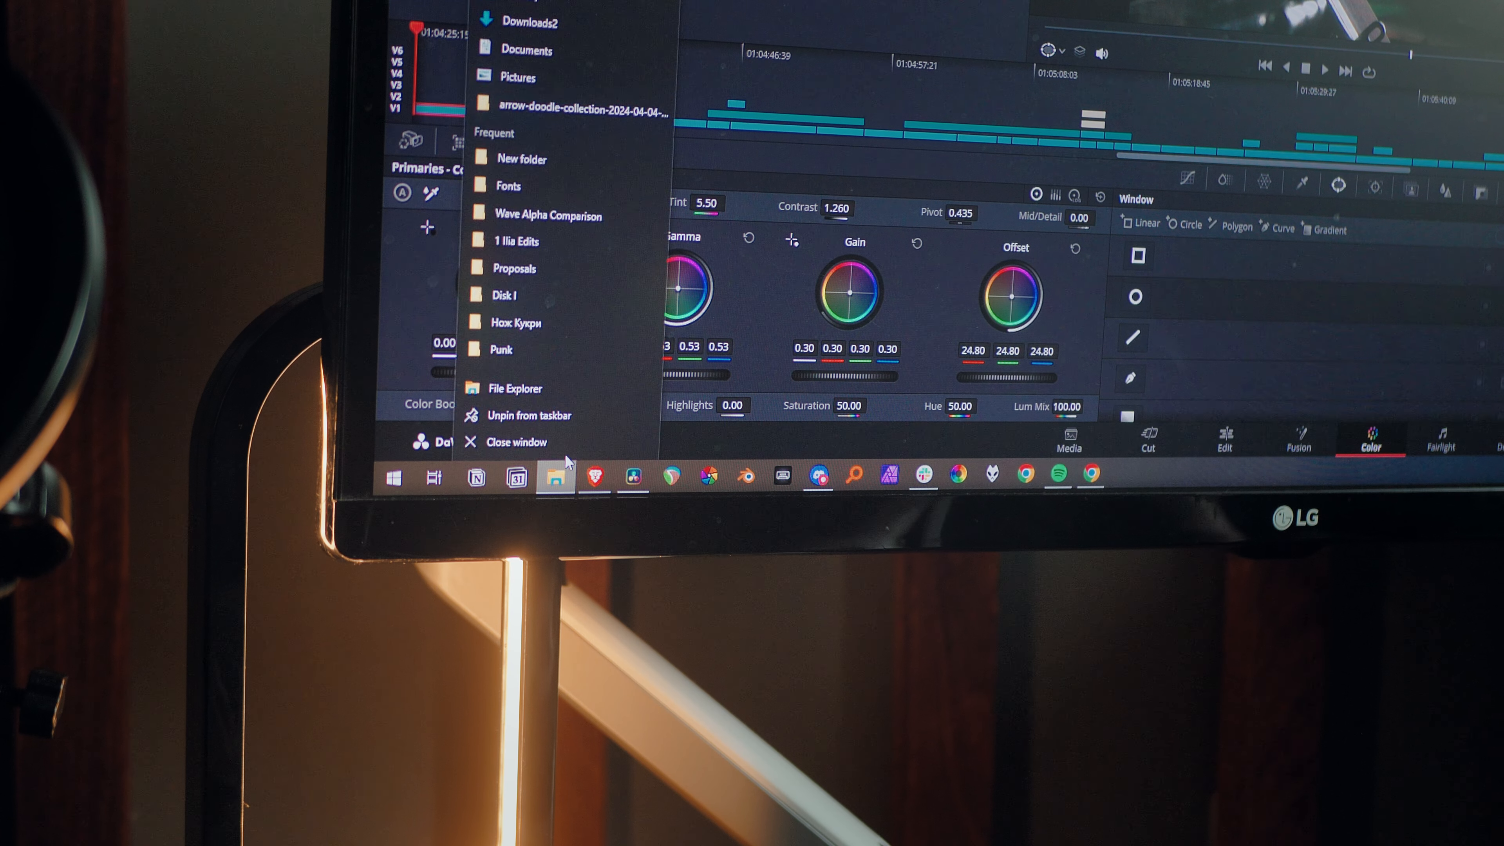
# Step: Close the running background programs, including File Explorer, the Brave browser and Spotify
pyautogui.click(562, 443)
pyautogui.rightClick(596, 474)
pyautogui.click(597, 444)
pyautogui.rightClick(819, 473)
pyautogui.click(821, 442)
pyautogui.rightClick(1059, 474)
pyautogui.click(1027, 441)
pyautogui.rightClick(1058, 473)
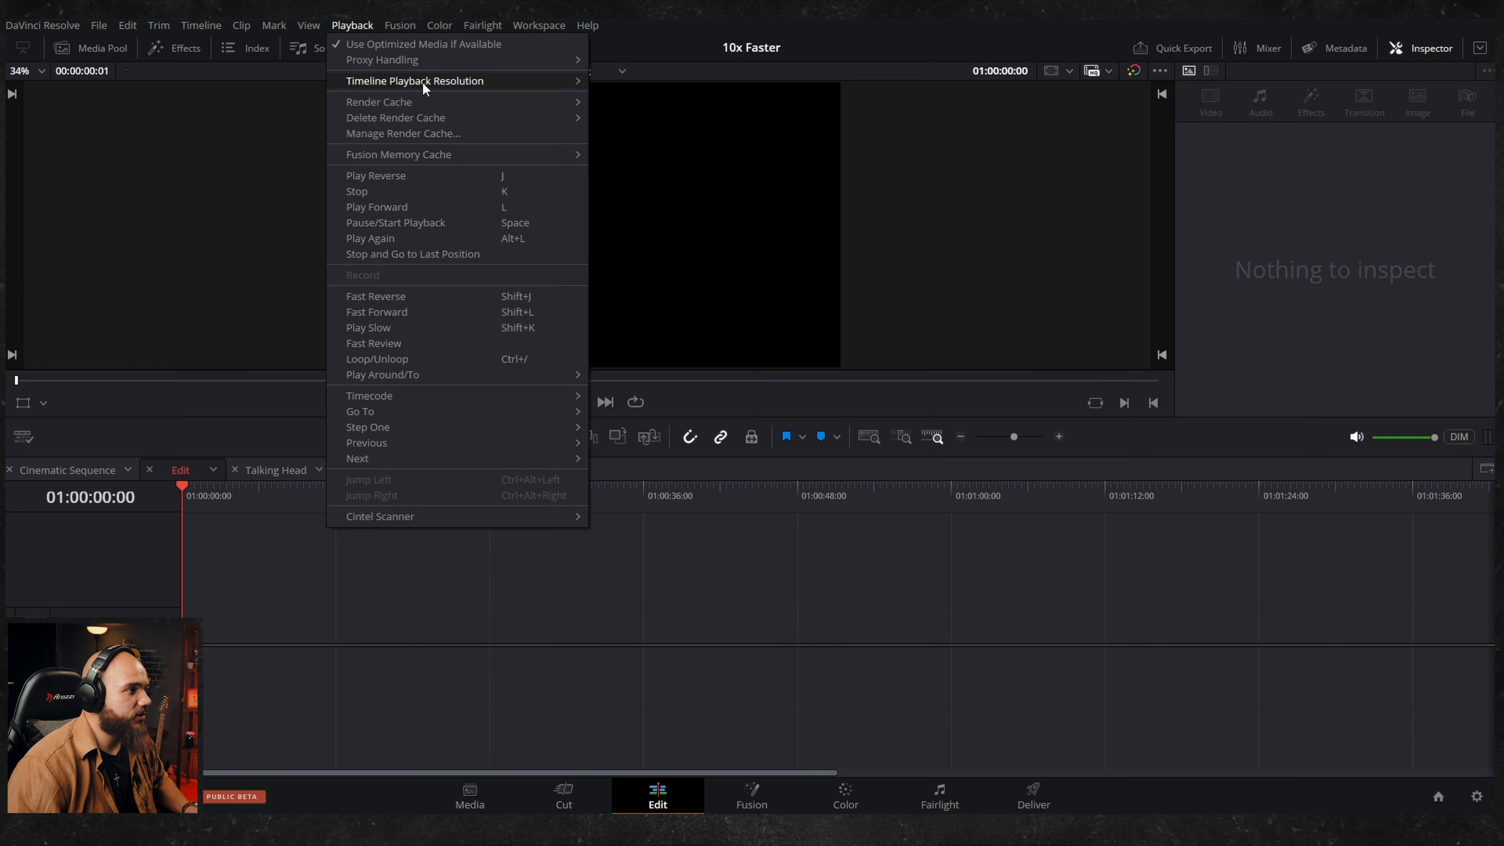
# Step: Switch the Edit timeline from Selection Mode to Blade Edit Mode
pyautogui.moveTo(421, 81)
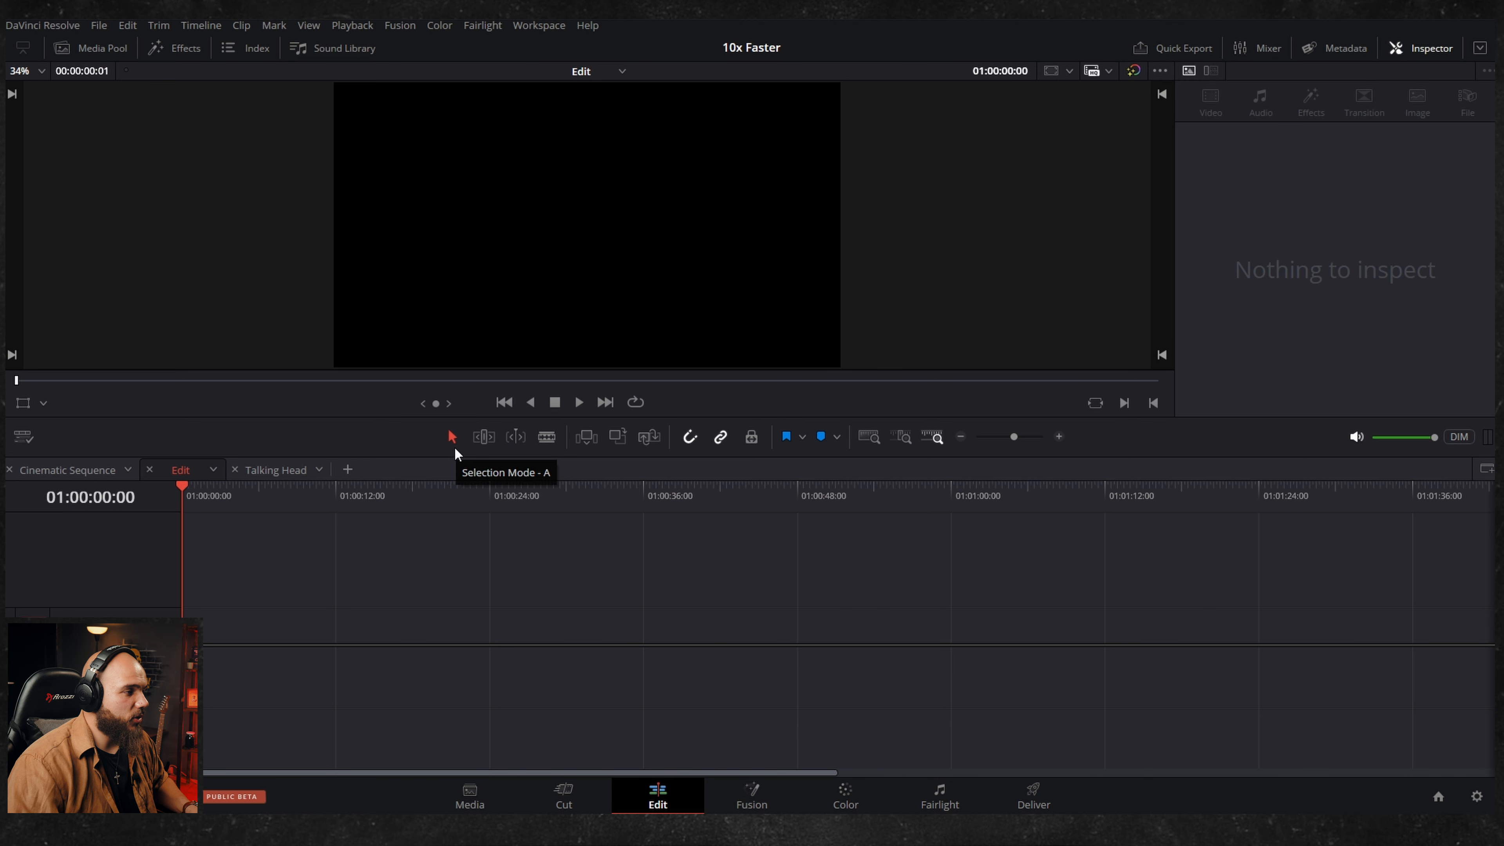
pyautogui.press('b')
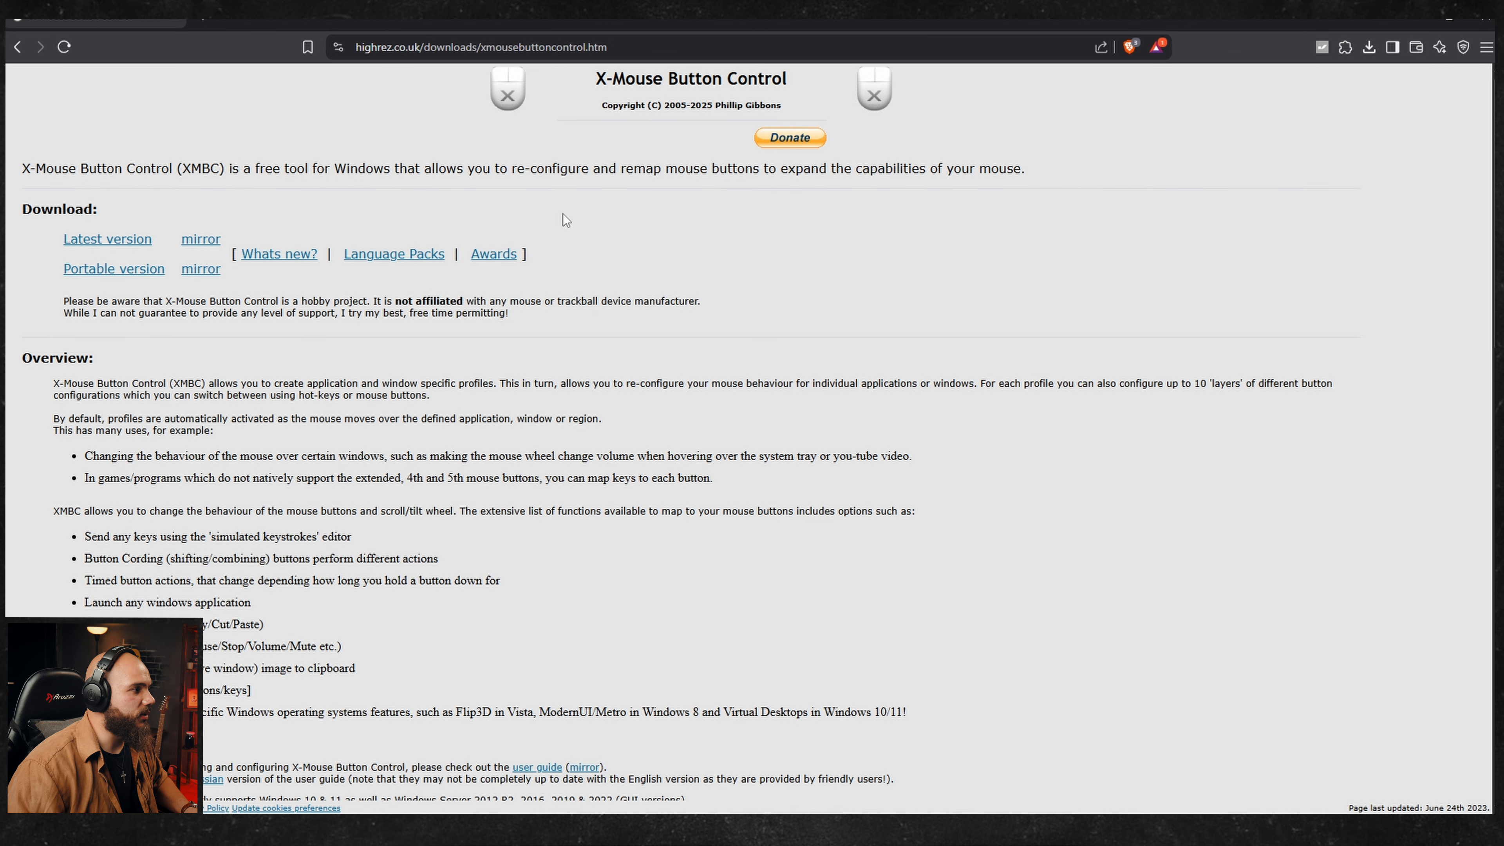
# Step: Download the latest version of X-Mouse Button Control and save the installer in the Misc folder
pyautogui.click(142, 244)
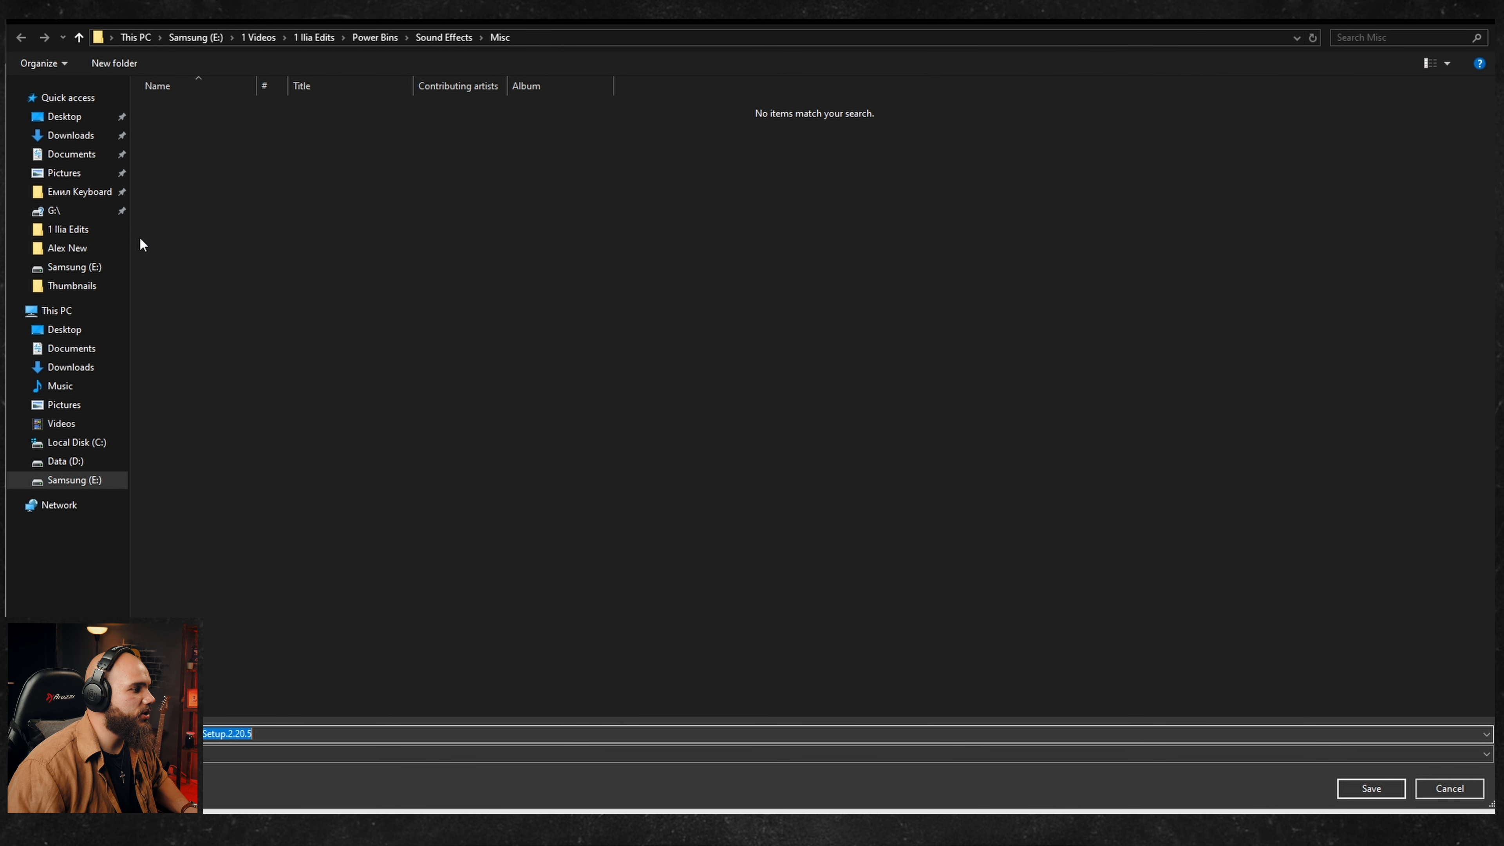
pyautogui.click(1377, 789)
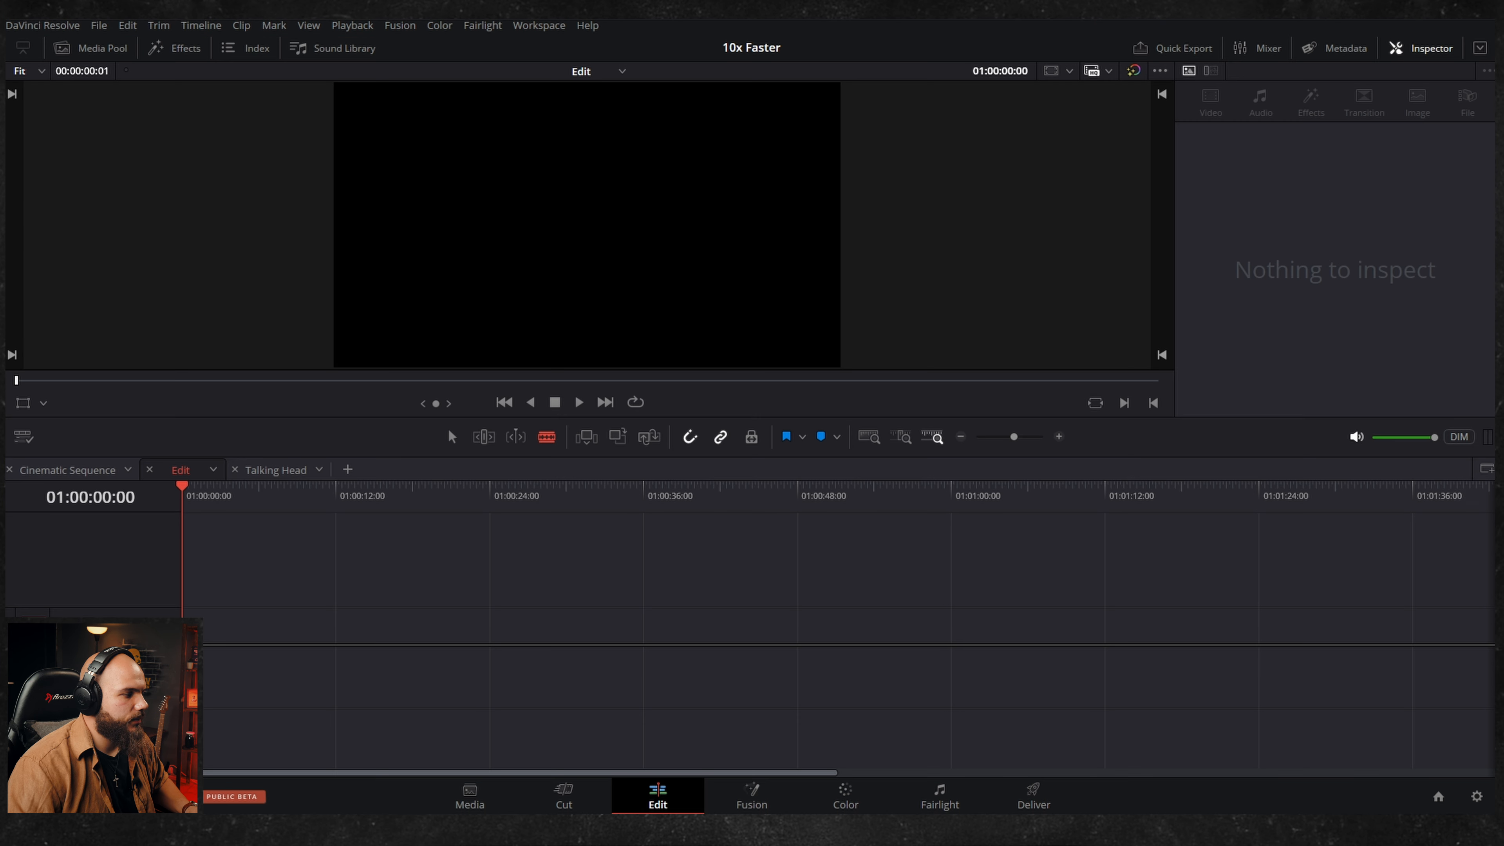
# Step: Find X-Mouse Button Control among the installed programs and launch it
pyautogui.press('super')
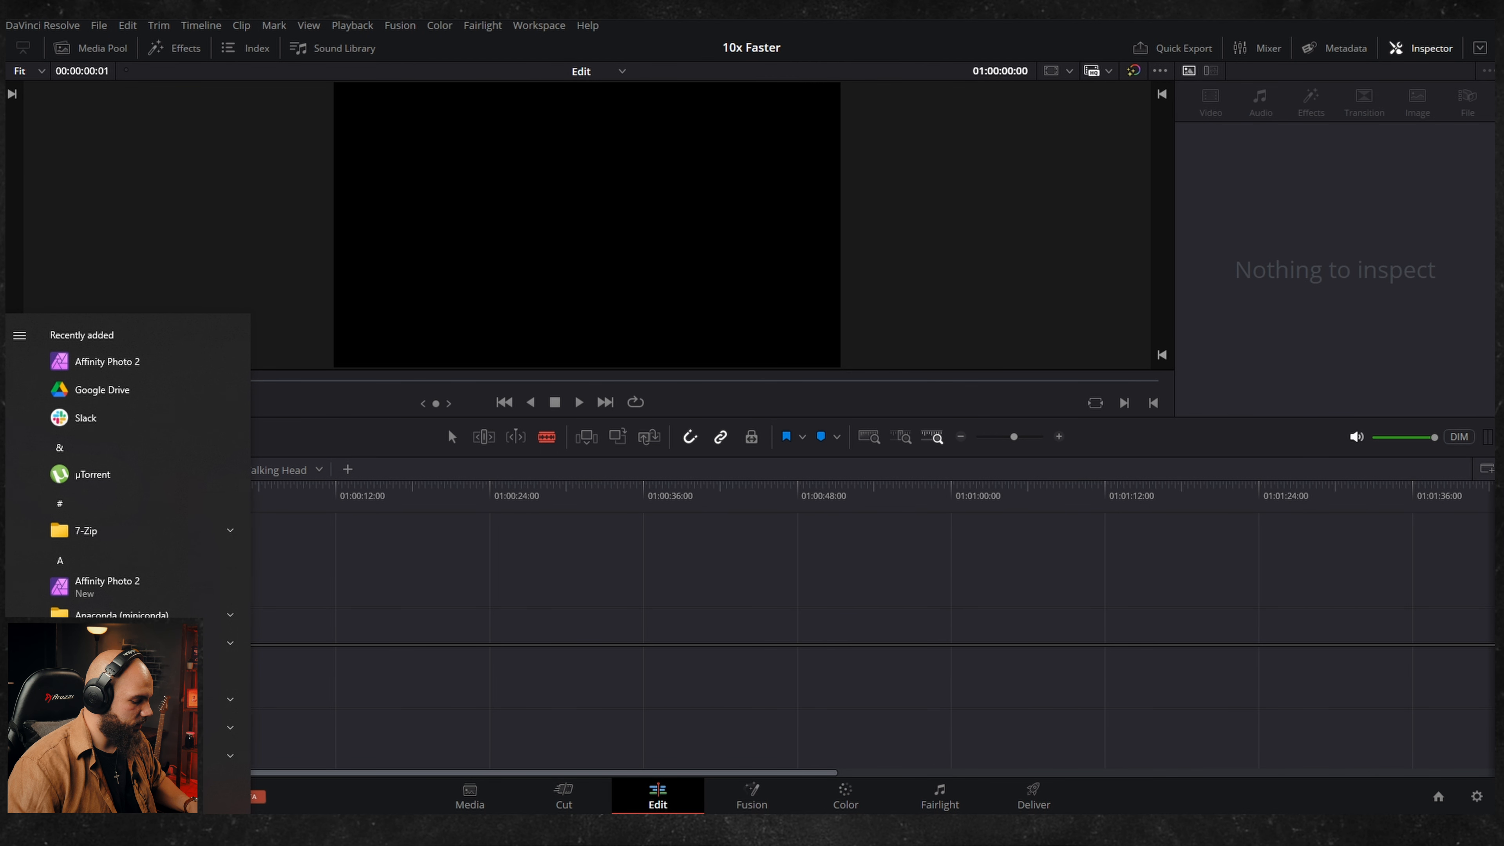
pyautogui.write('x-m')
pyautogui.press('Return')
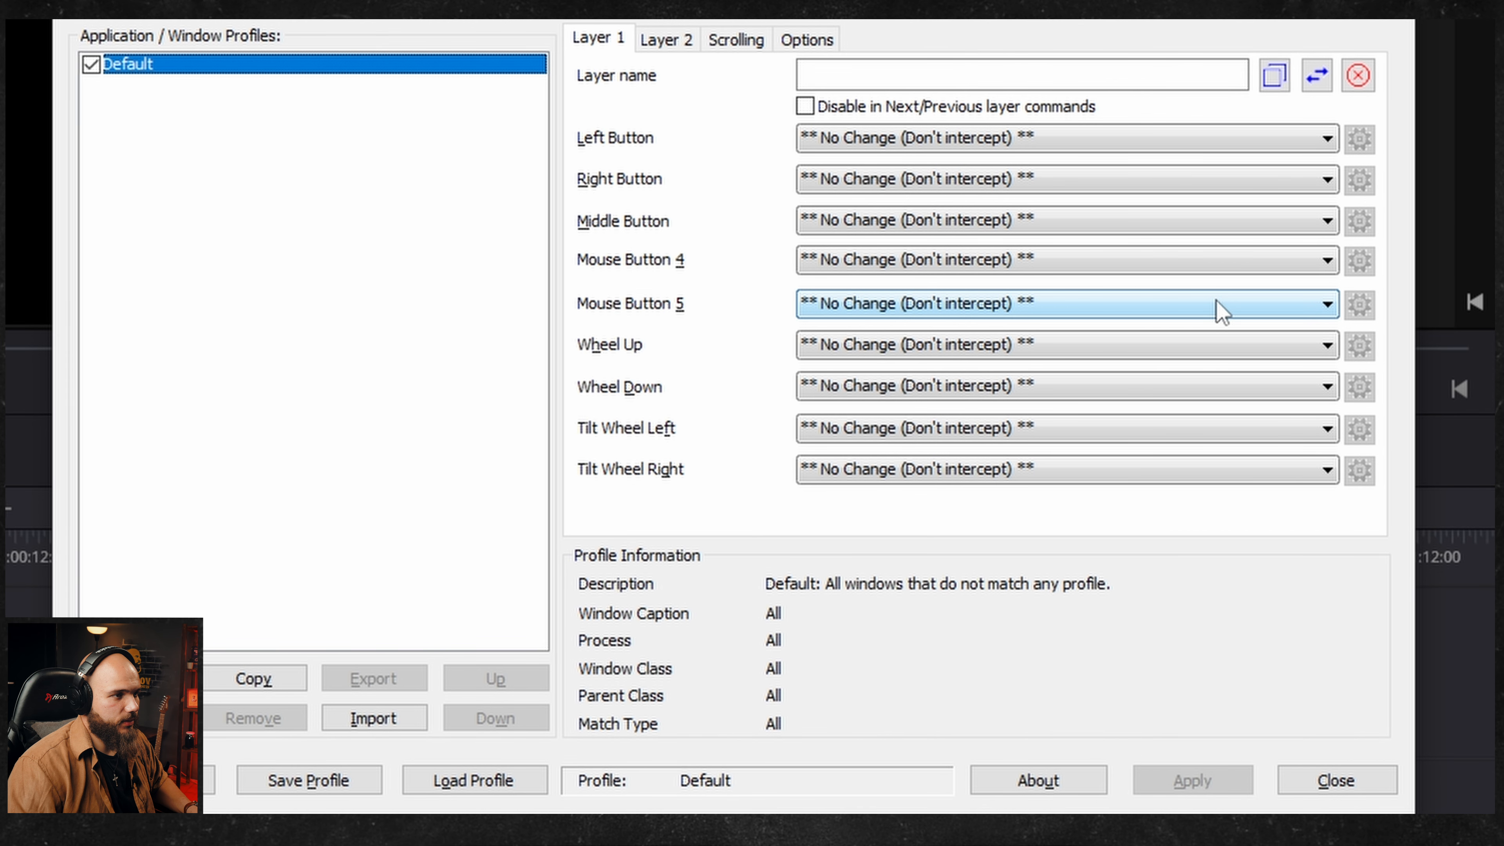
# Step: Map Mouse Button 4 in the Default profile to simulated keystroke "a"
pyautogui.click(1154, 264)
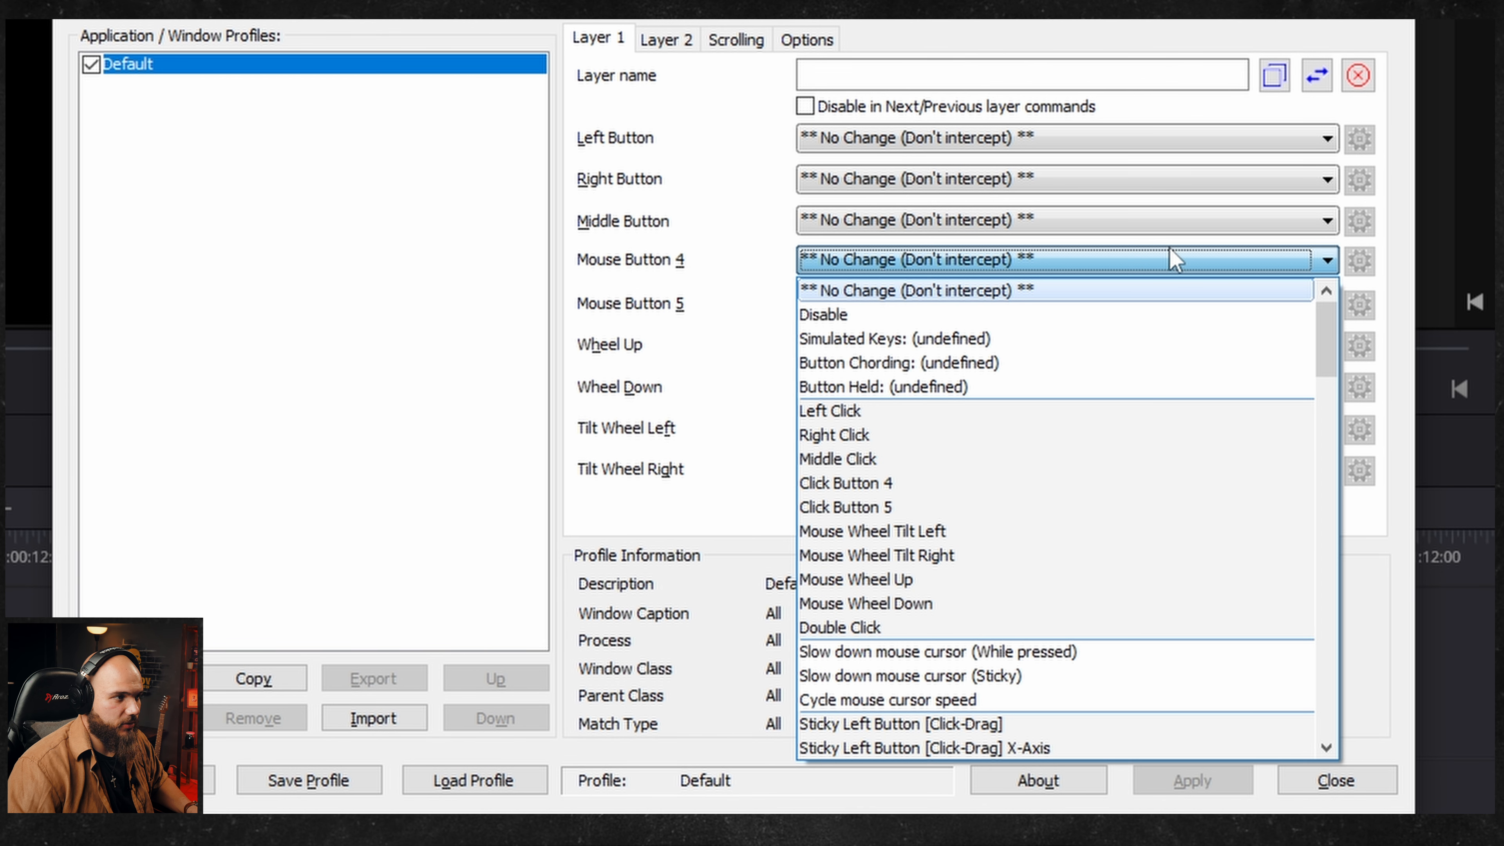
pyautogui.click(967, 336)
pyautogui.write('a')
pyautogui.click(1042, 728)
# Step: Map Mouse Button 5 in the Default profile to simulated keystroke "b" and apply the changes
pyautogui.click(1057, 314)
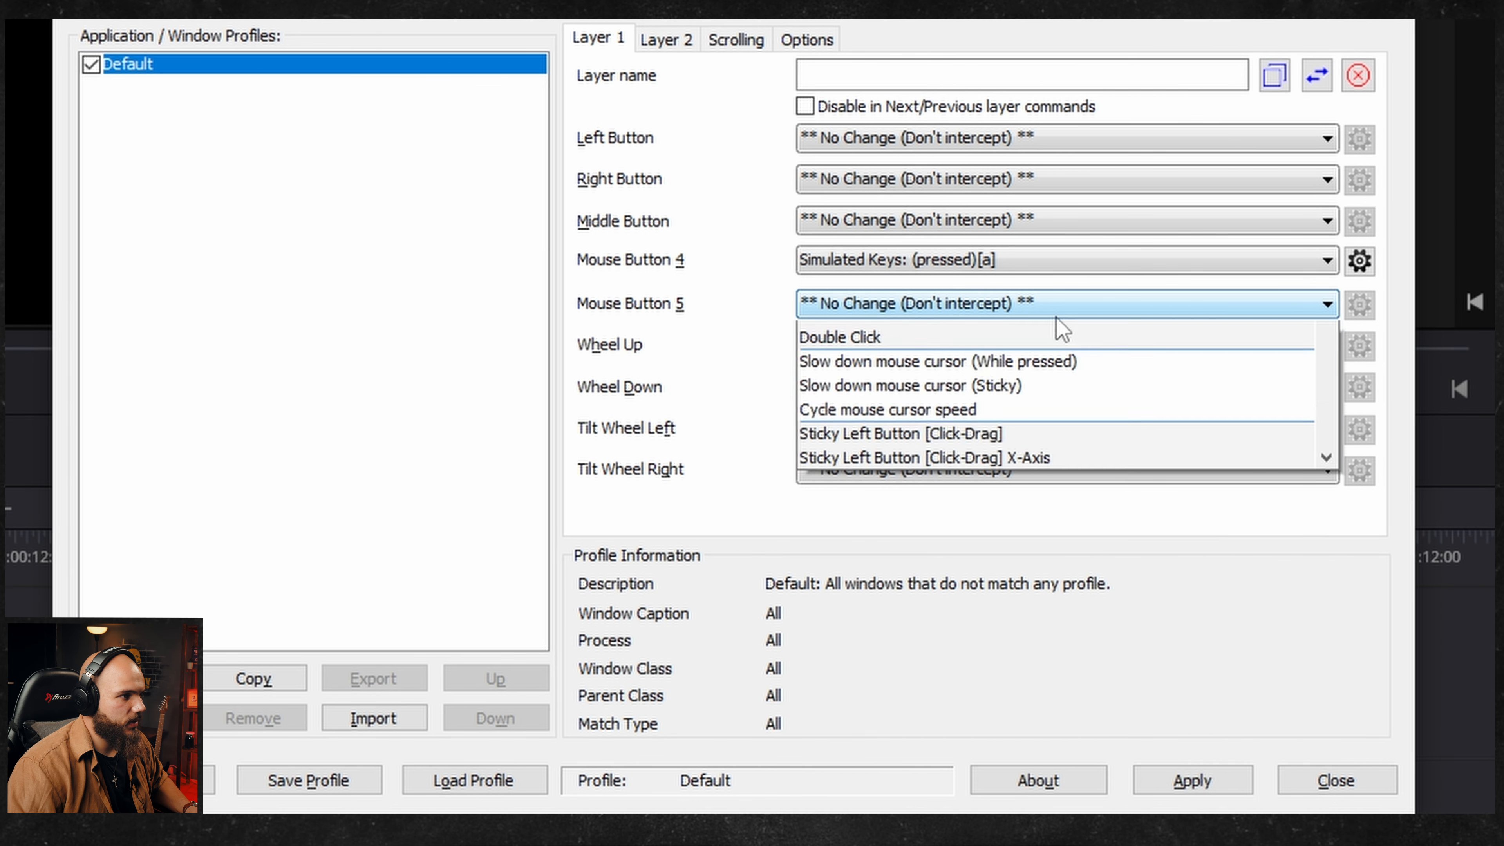
pyautogui.click(966, 384)
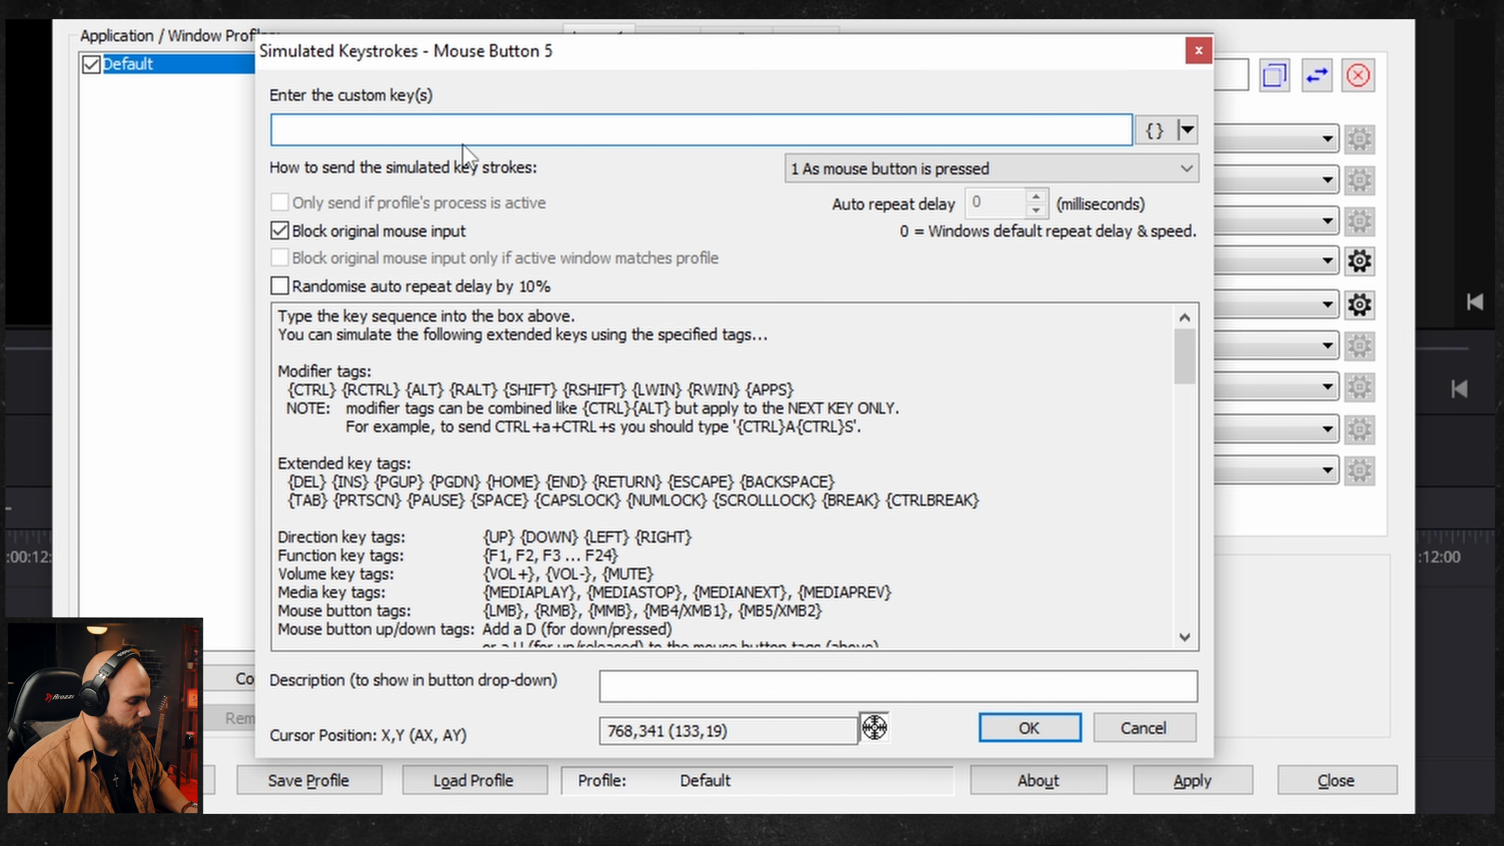
pyautogui.click(1027, 727)
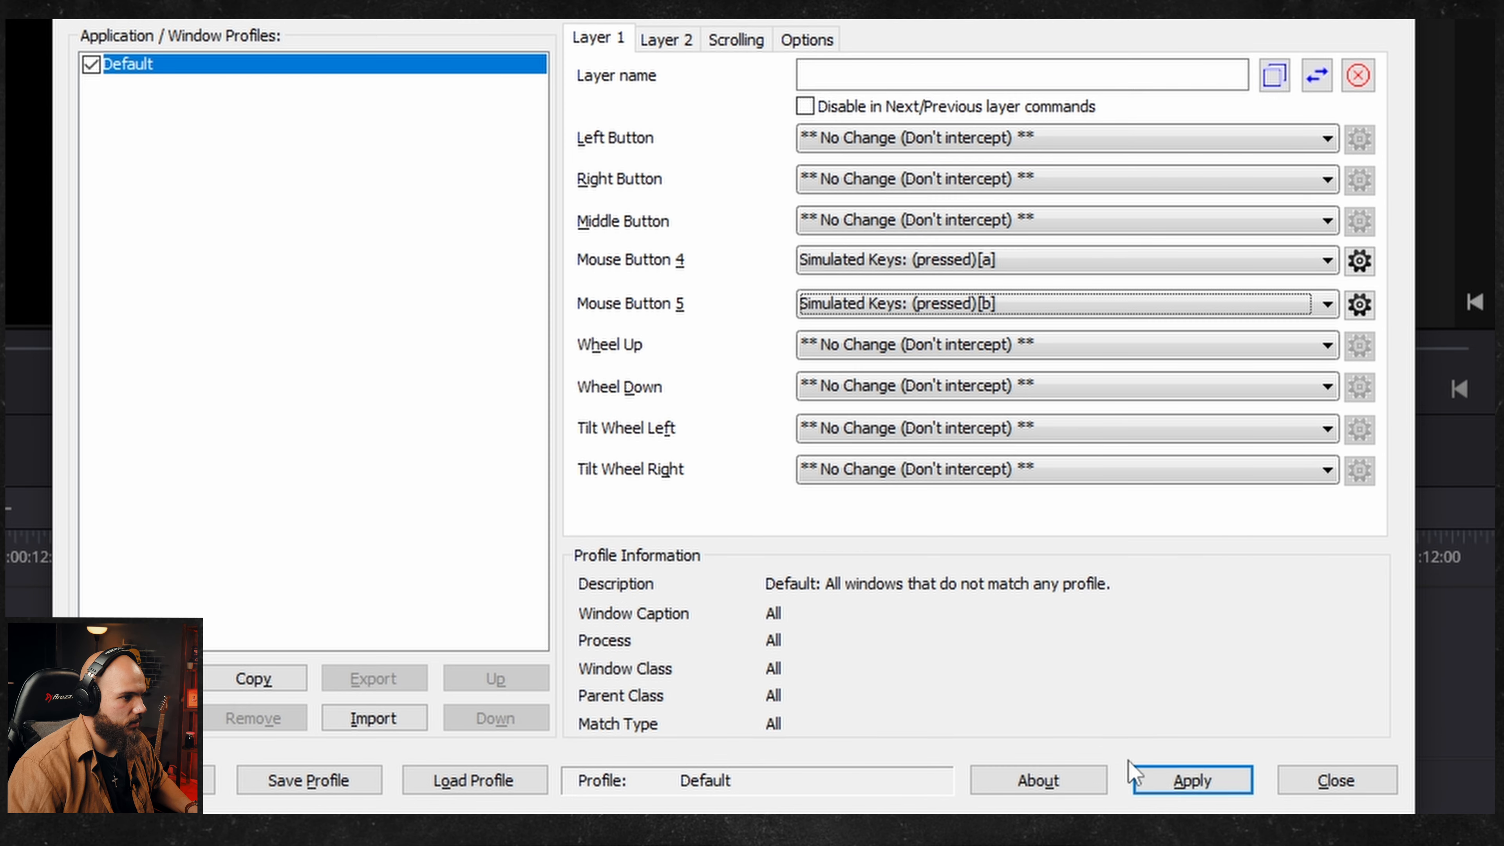
pyautogui.click(1191, 785)
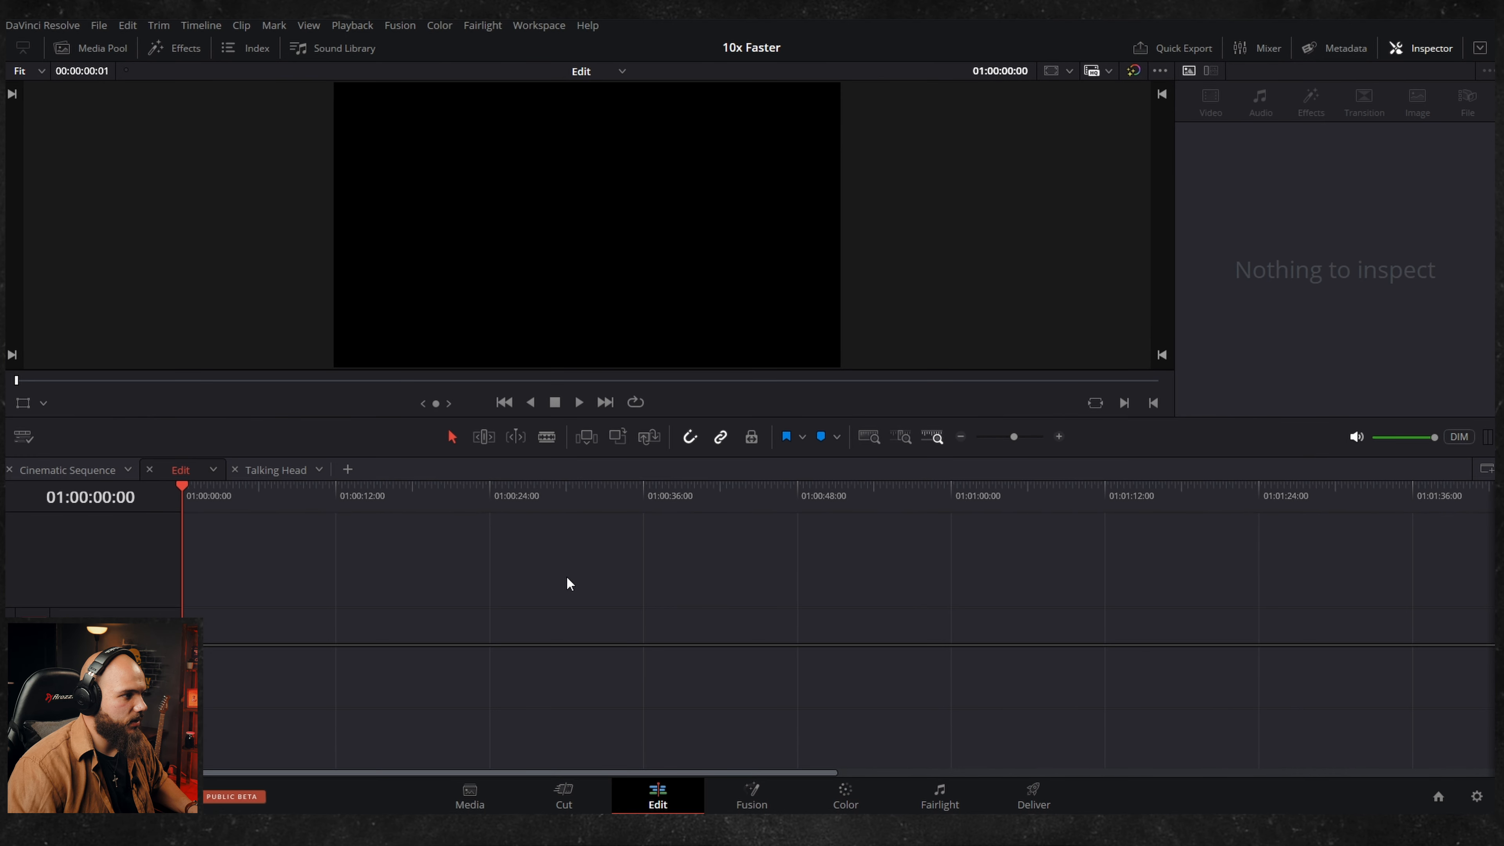
# Step: Test the new mouse mappings in DaVinci Resolve by switching the timeline between Selection and Blade modes
pyautogui.press('b')
pyautogui.press('b')
pyautogui.press('b')
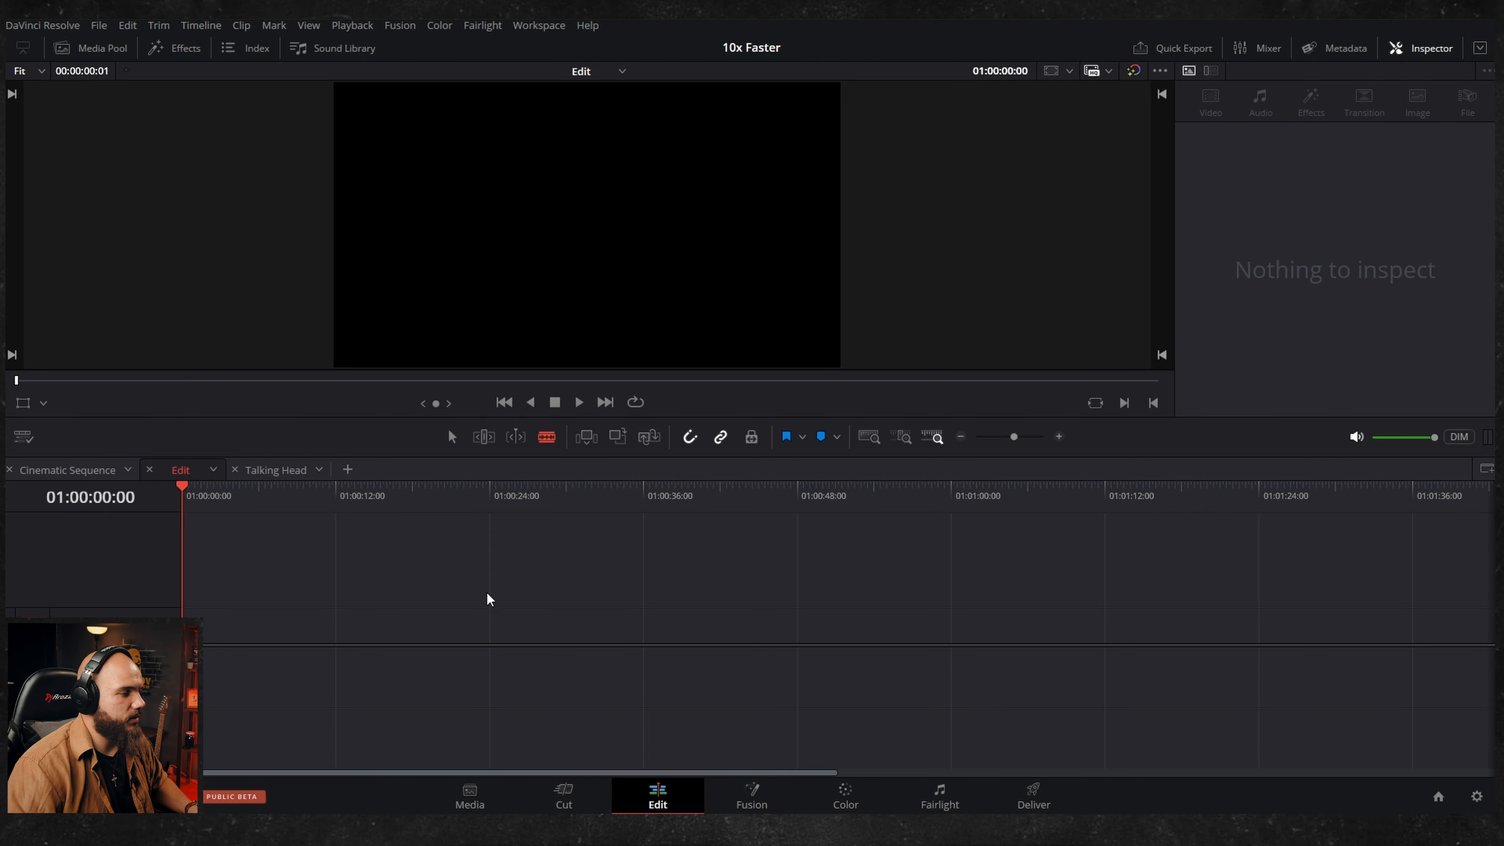
pyautogui.press('b')
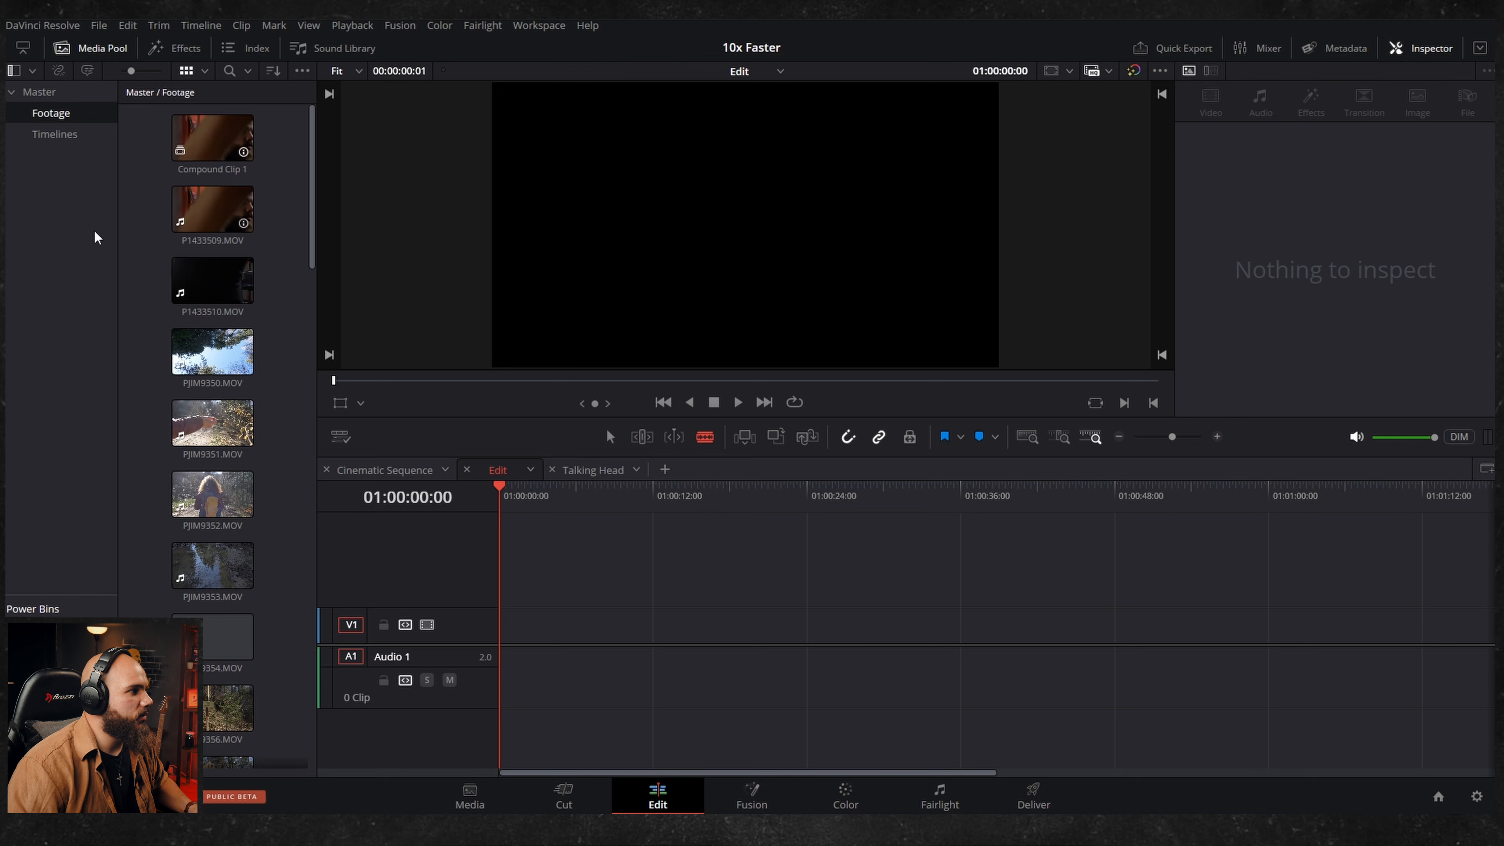
# Step: Place the PJIM9351, PJIM9352 and PJIM9354 clips end to end on the Edit timeline
pyautogui.moveTo(214, 425); pyautogui.dragTo(504, 633)
pyautogui.moveTo(235, 495); pyautogui.dragTo(570, 637)
pyautogui.moveTo(227, 637); pyautogui.dragTo(844, 653)
# Step: Split the PJIM9352.MOV clip at 01:00:11:05 with the Blade tool and select its second part in Selection Mode
pyautogui.click(642, 492)
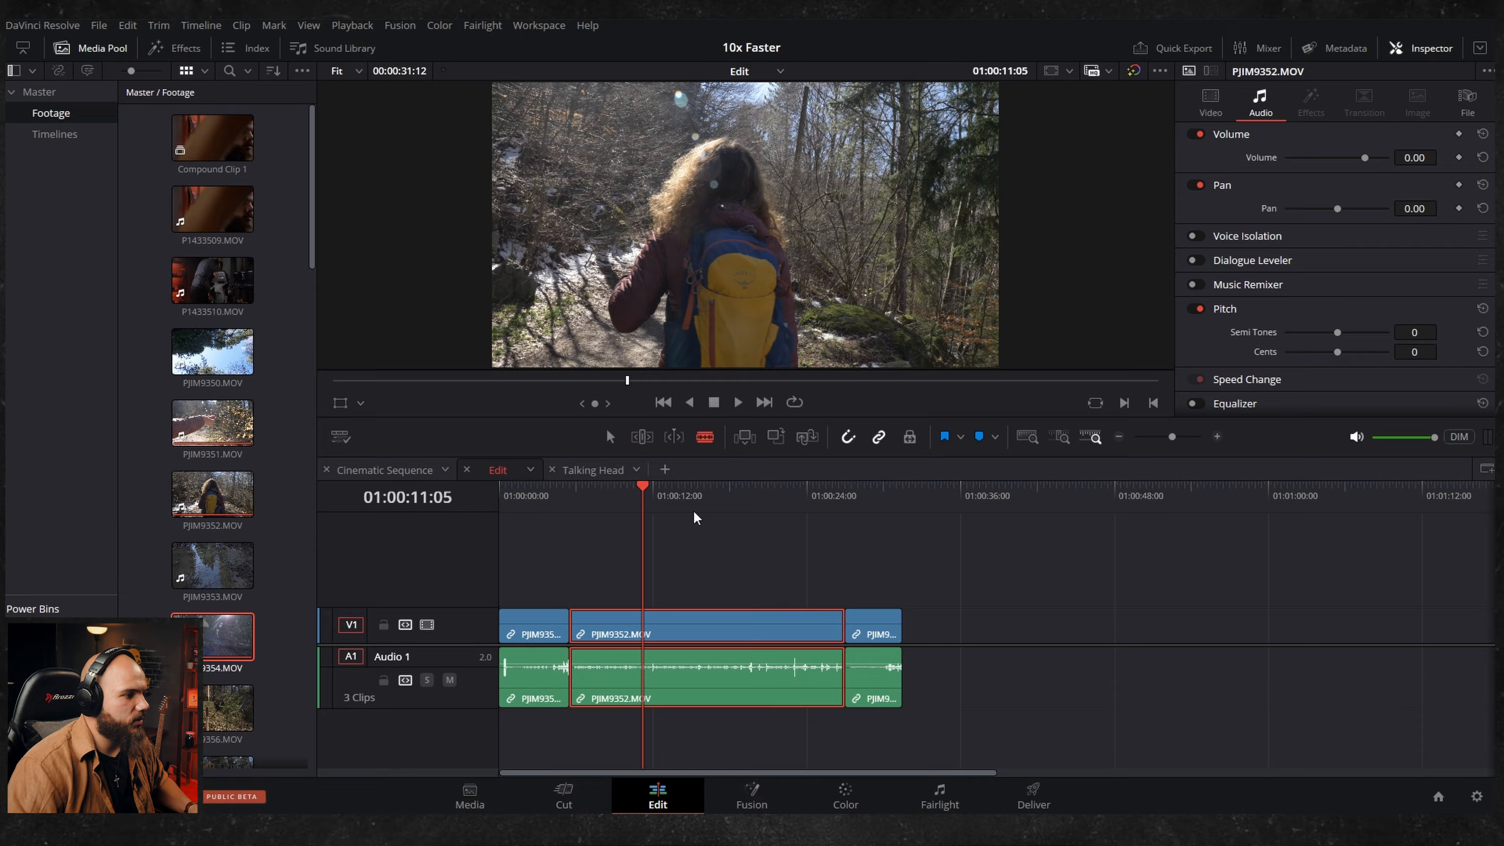
pyautogui.click(642, 657)
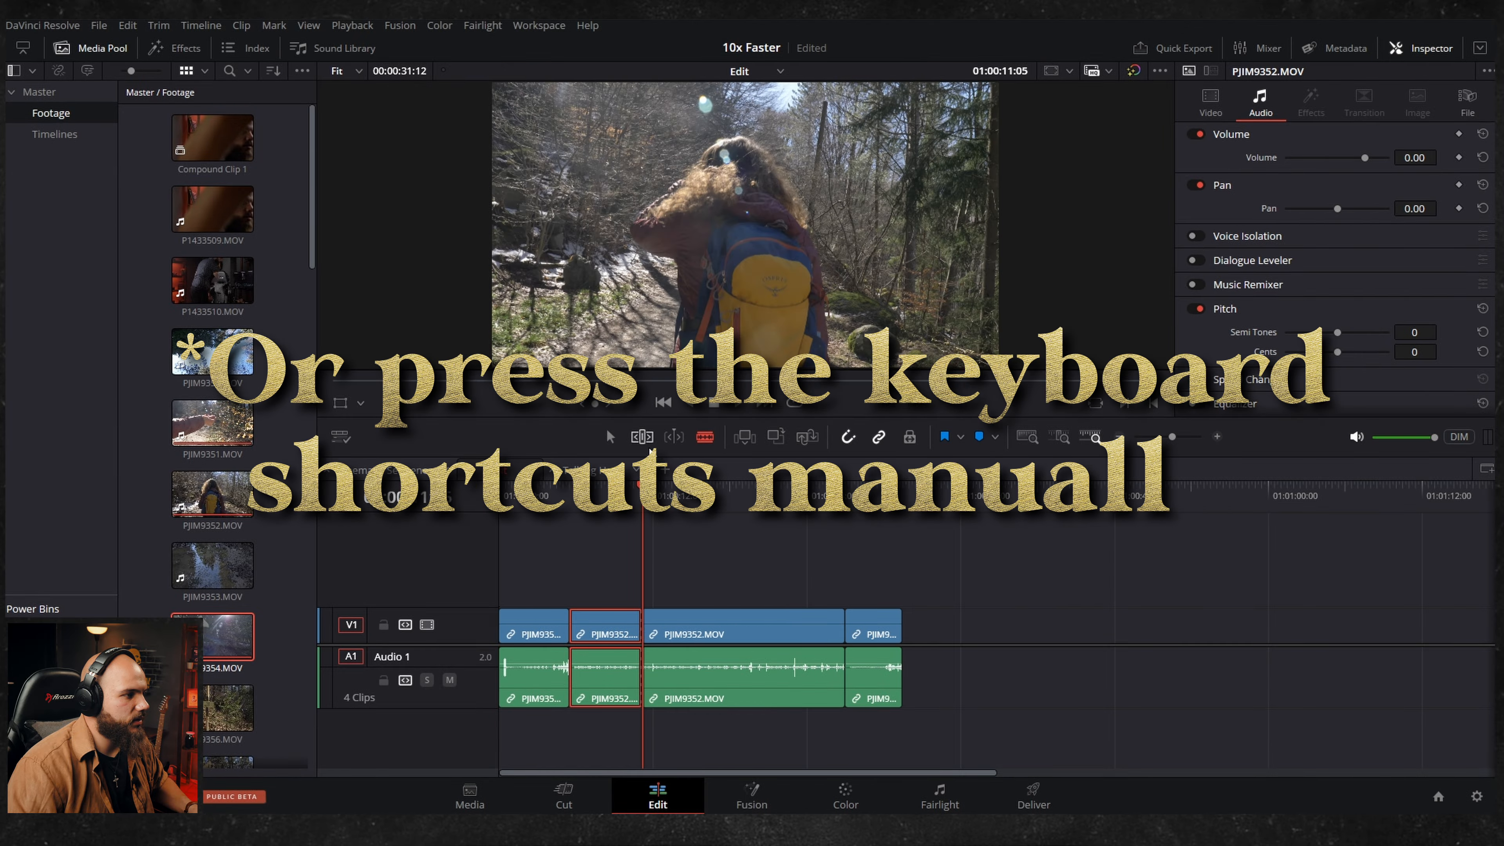
pyautogui.click(609, 438)
pyautogui.click(709, 637)
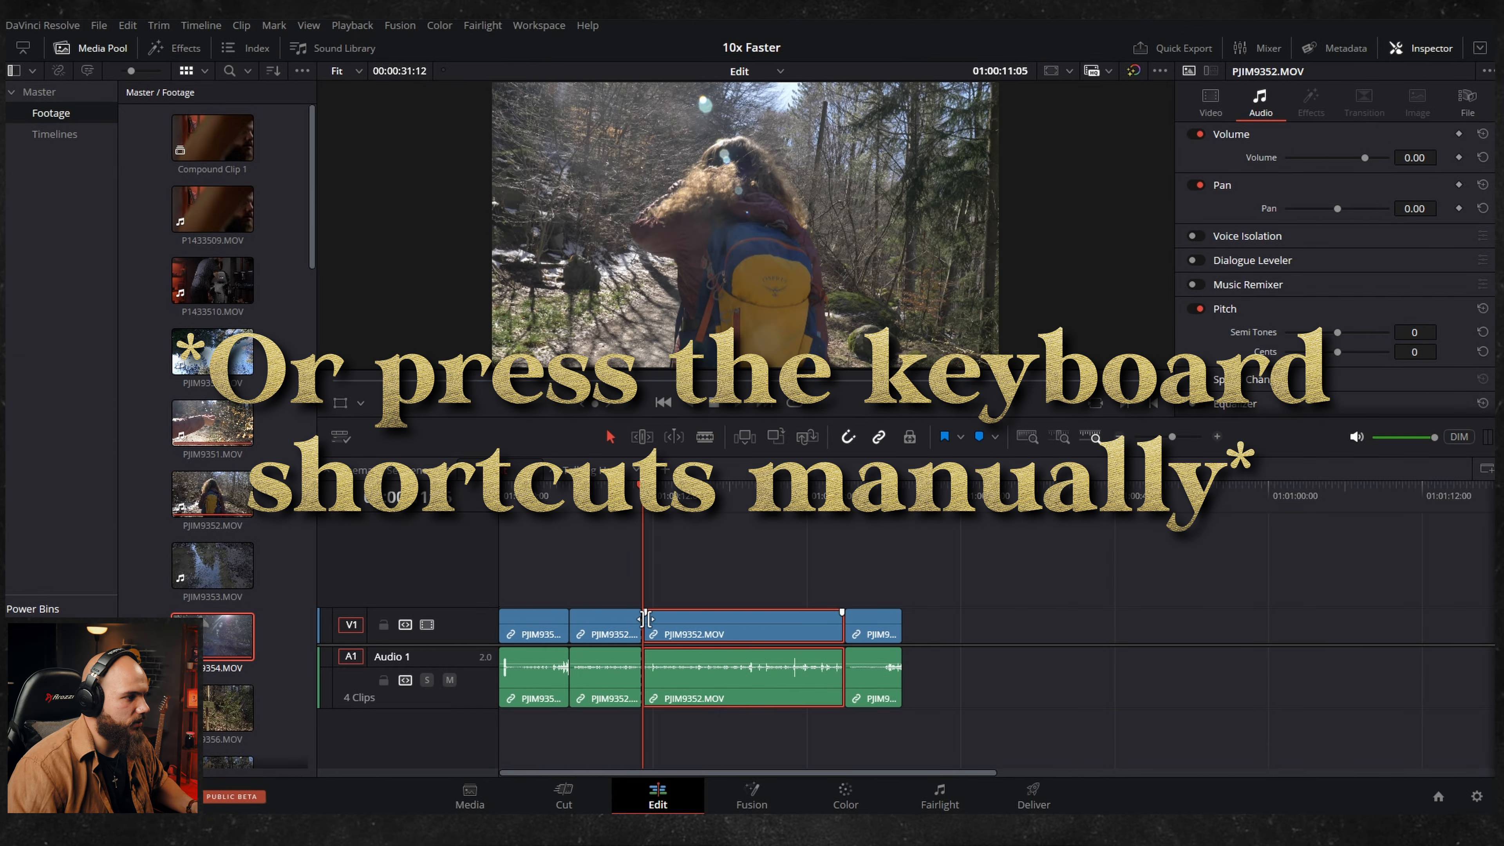
# Step: Cut the PJIM9352.MOV footage into several shorter pieces with the Blade tool
pyautogui.press('b')
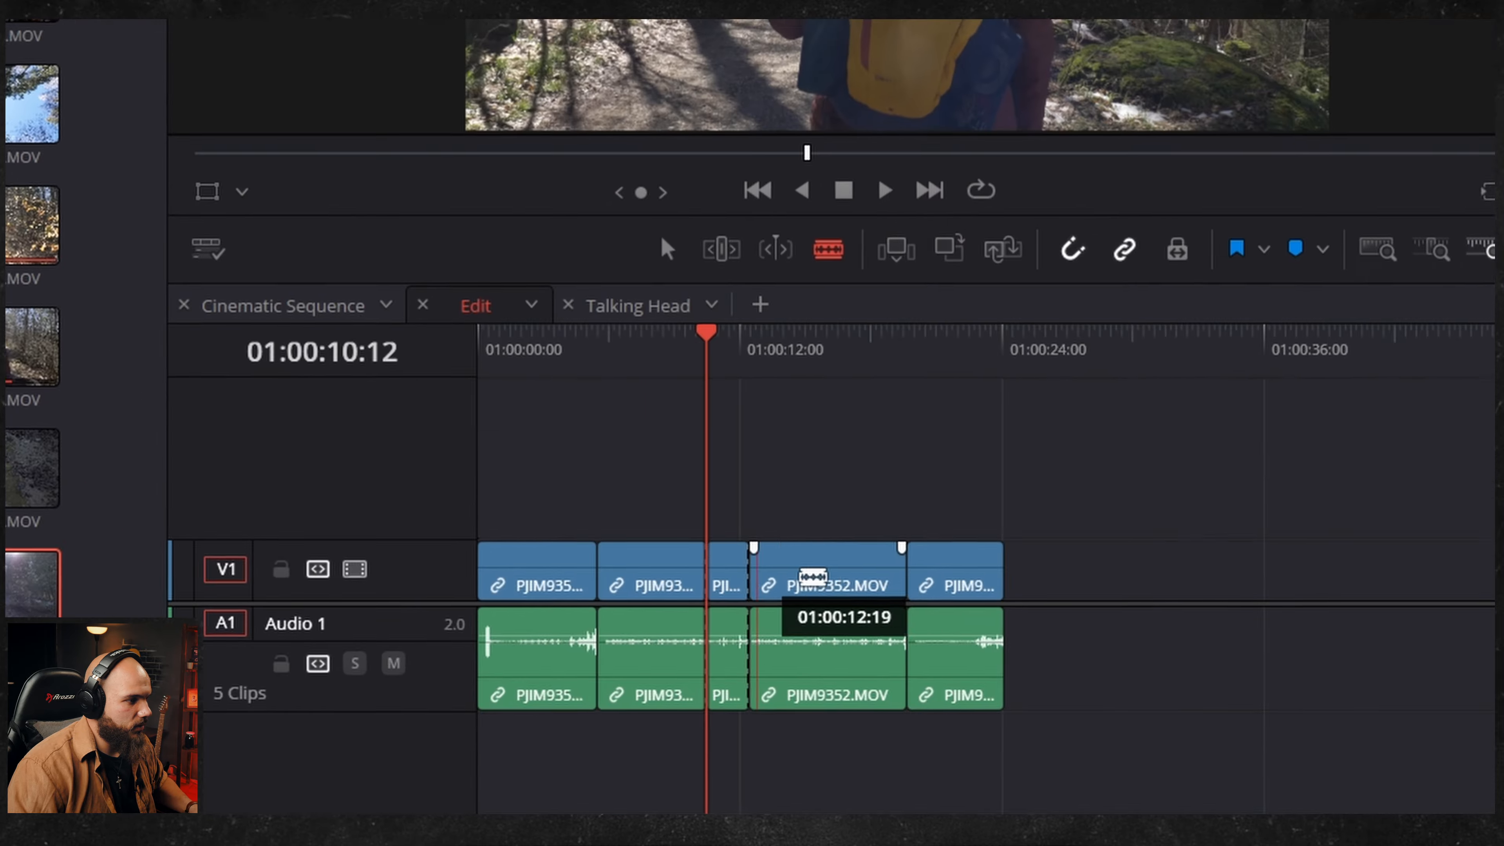
pyautogui.click(699, 627)
pyautogui.click(731, 627)
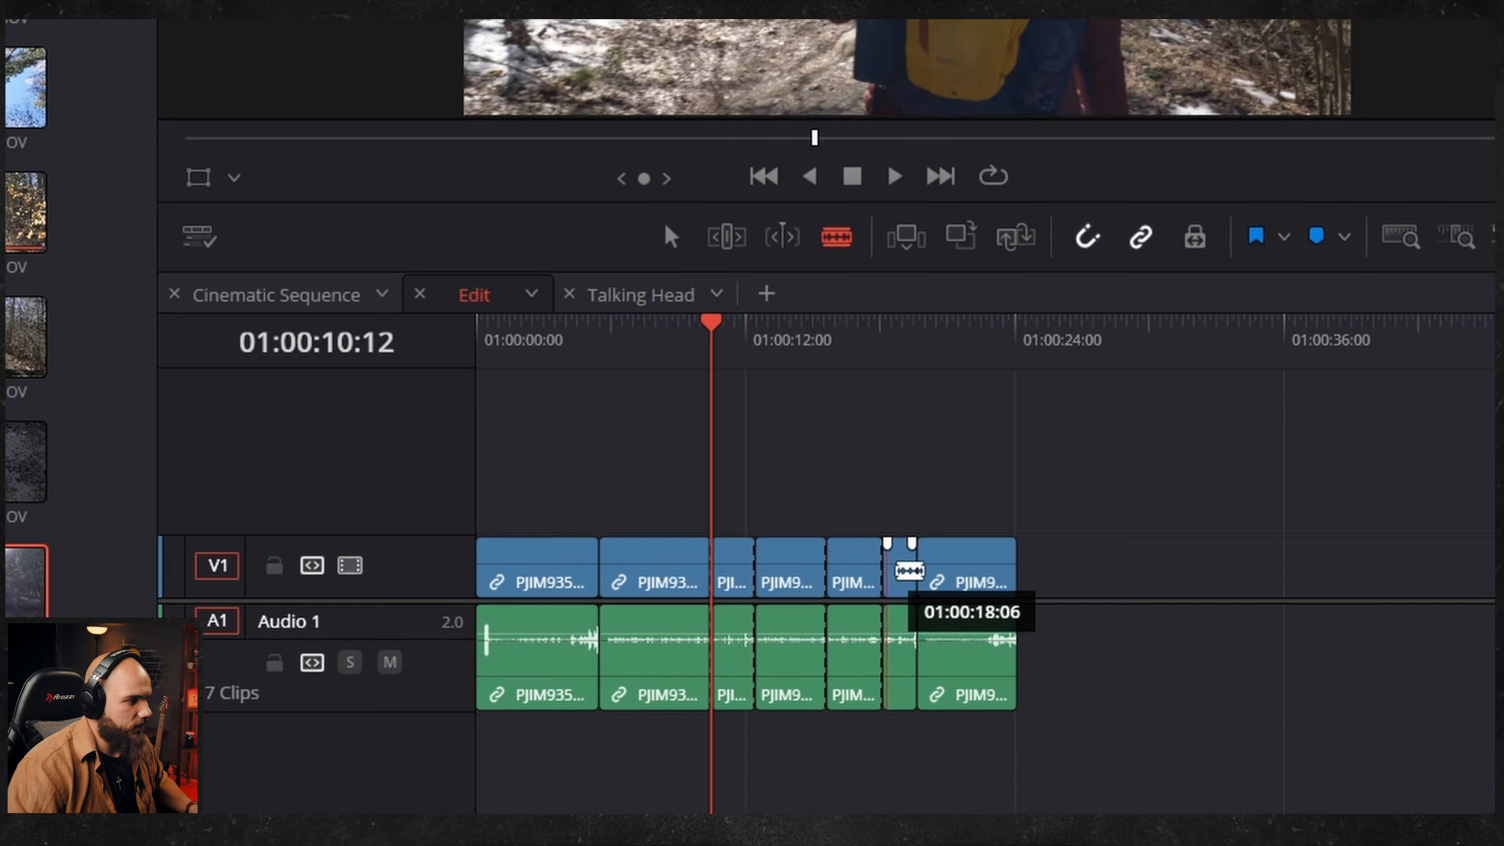
pyautogui.click(942, 562)
pyautogui.click(633, 575)
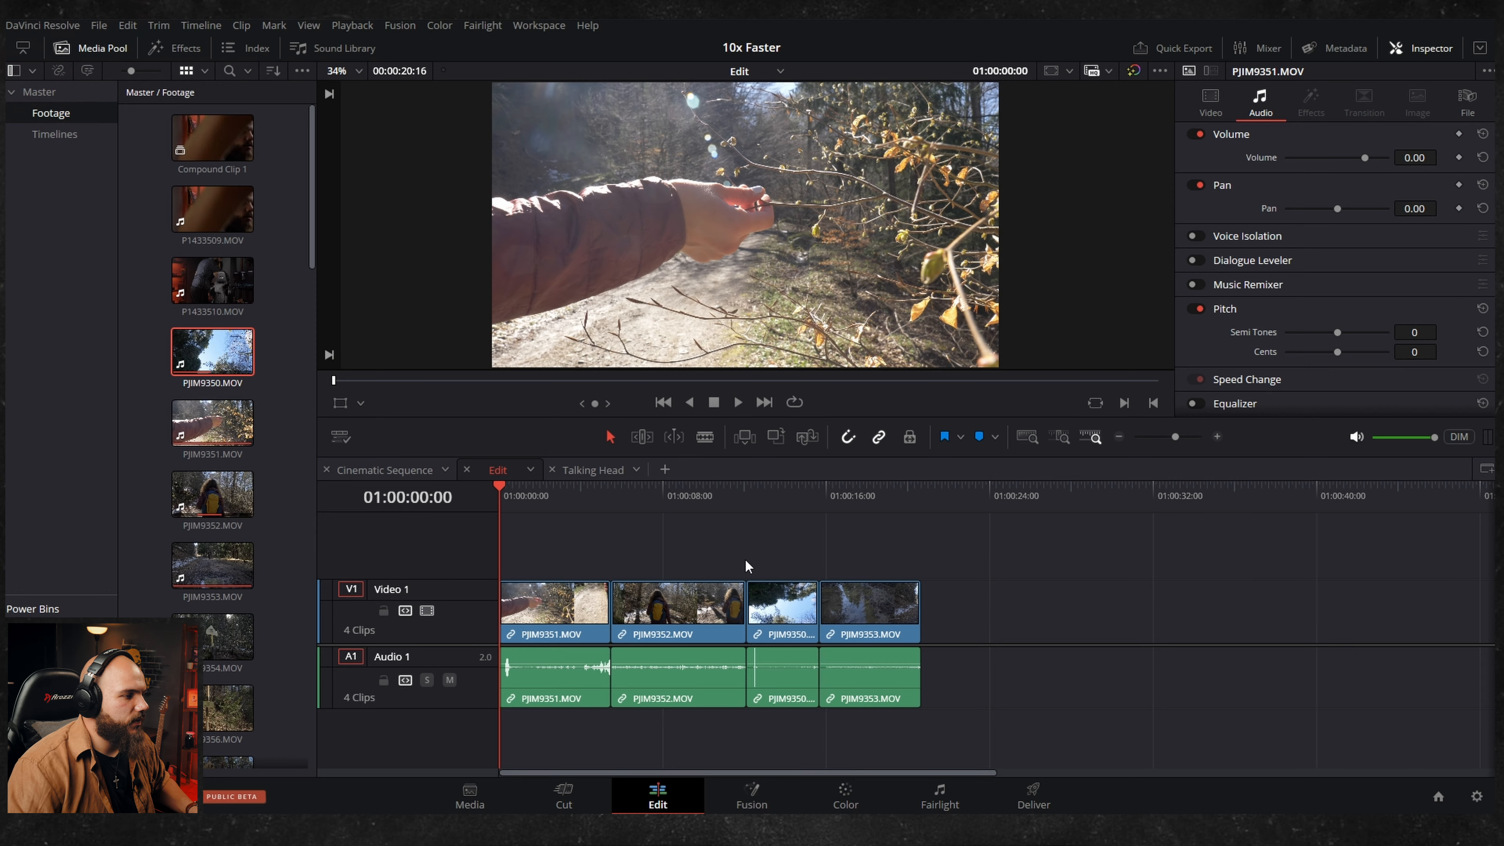
# Step: Select all four timeline clips together, clear the selection, scrub through the footage and return to 01:00:00:00
pyautogui.moveTo(551, 544); pyautogui.dragTo(1017, 671)
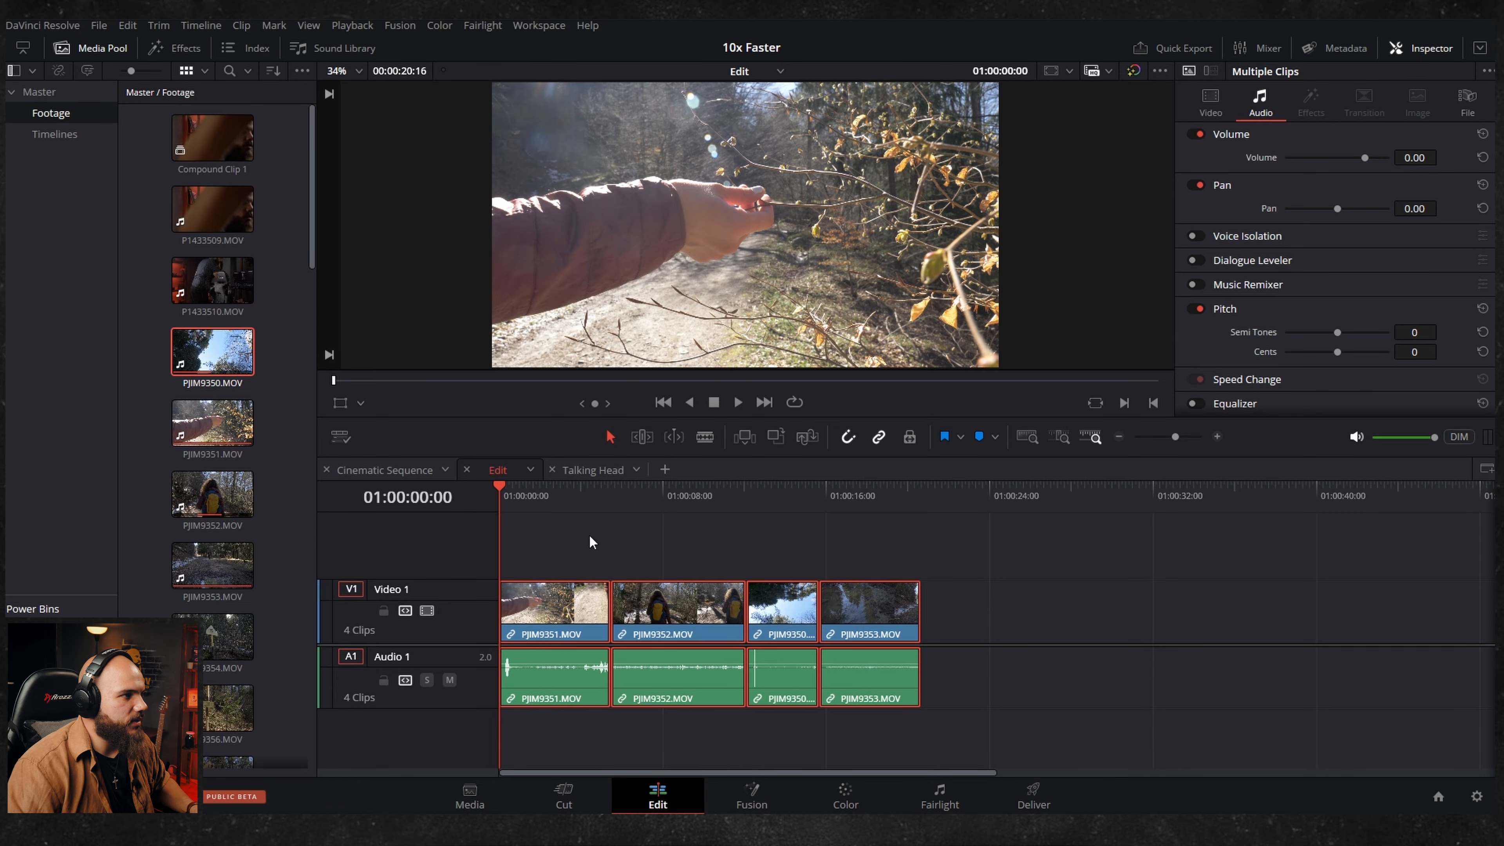
pyautogui.moveTo(651, 510); pyautogui.dragTo(779, 513)
pyautogui.click(694, 566)
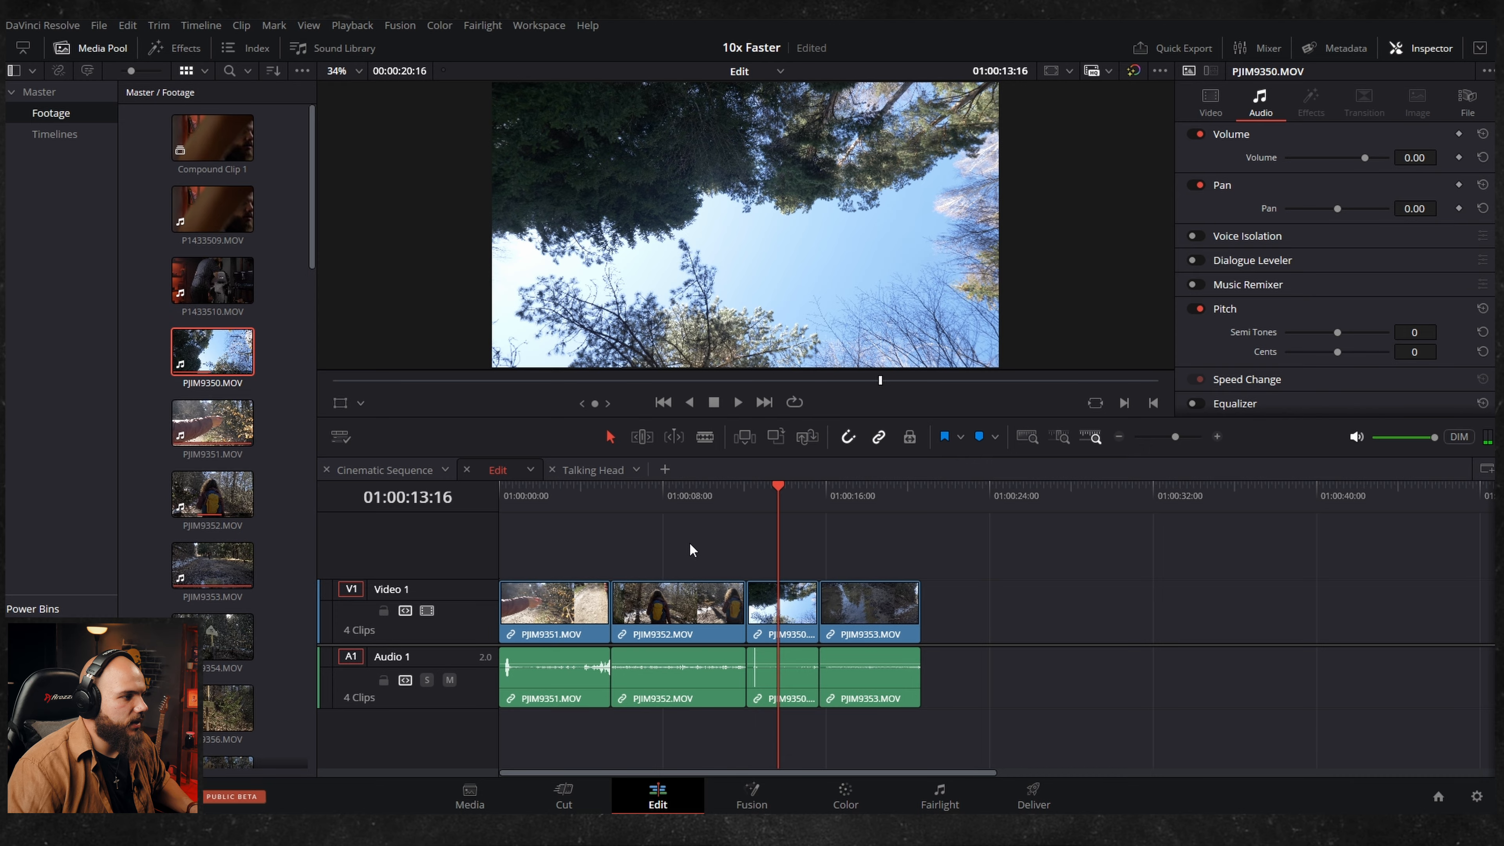
pyautogui.moveTo(531, 506); pyautogui.dragTo(499, 503)
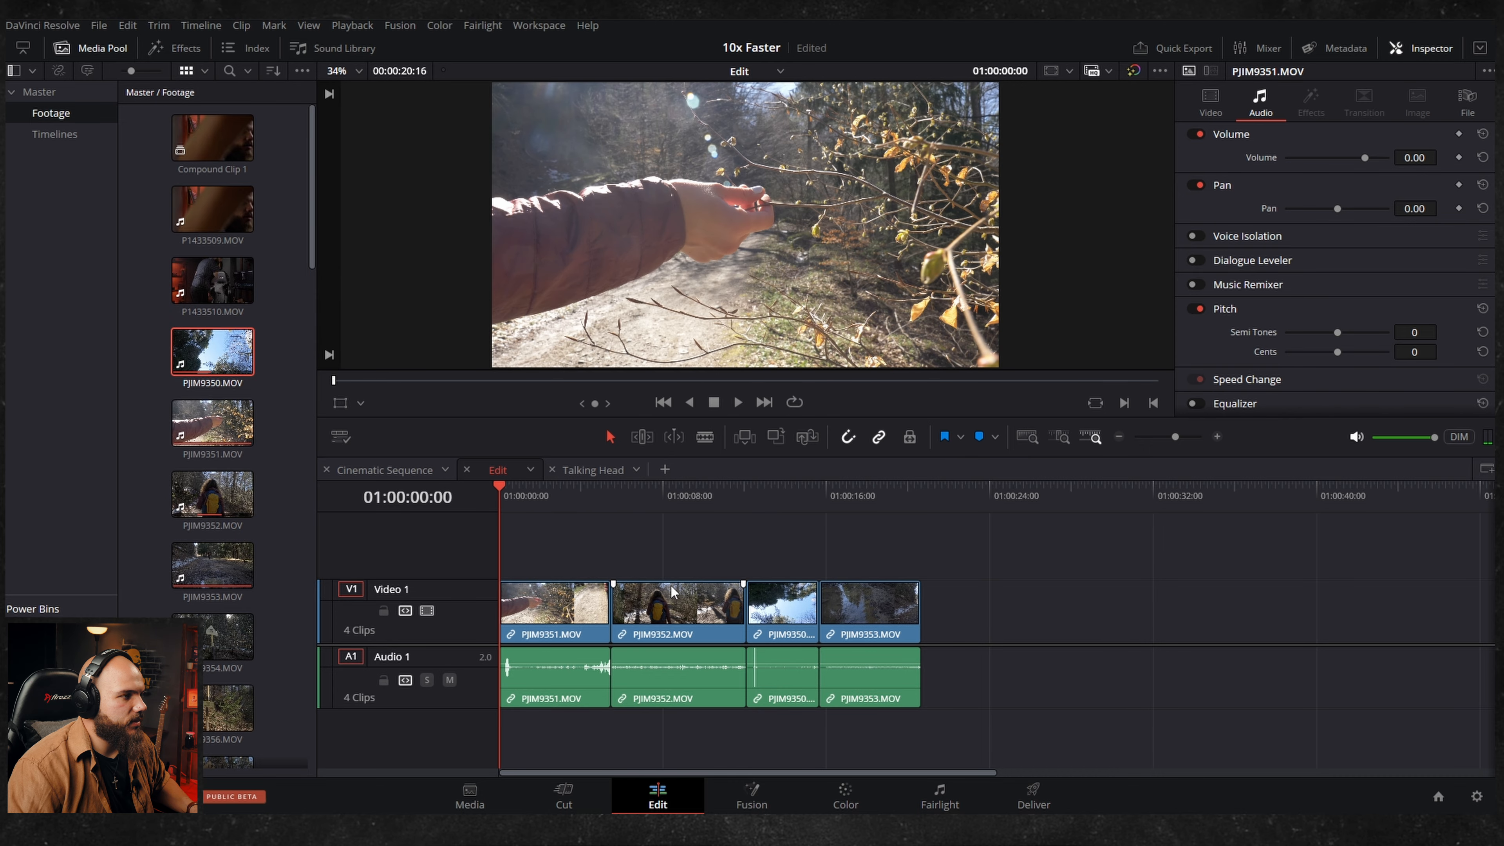
# Step: Place the playhead at 01:00:08:01 and try shortening the end of PJIM9352.MOV in Selection Mode
pyautogui.click(664, 515)
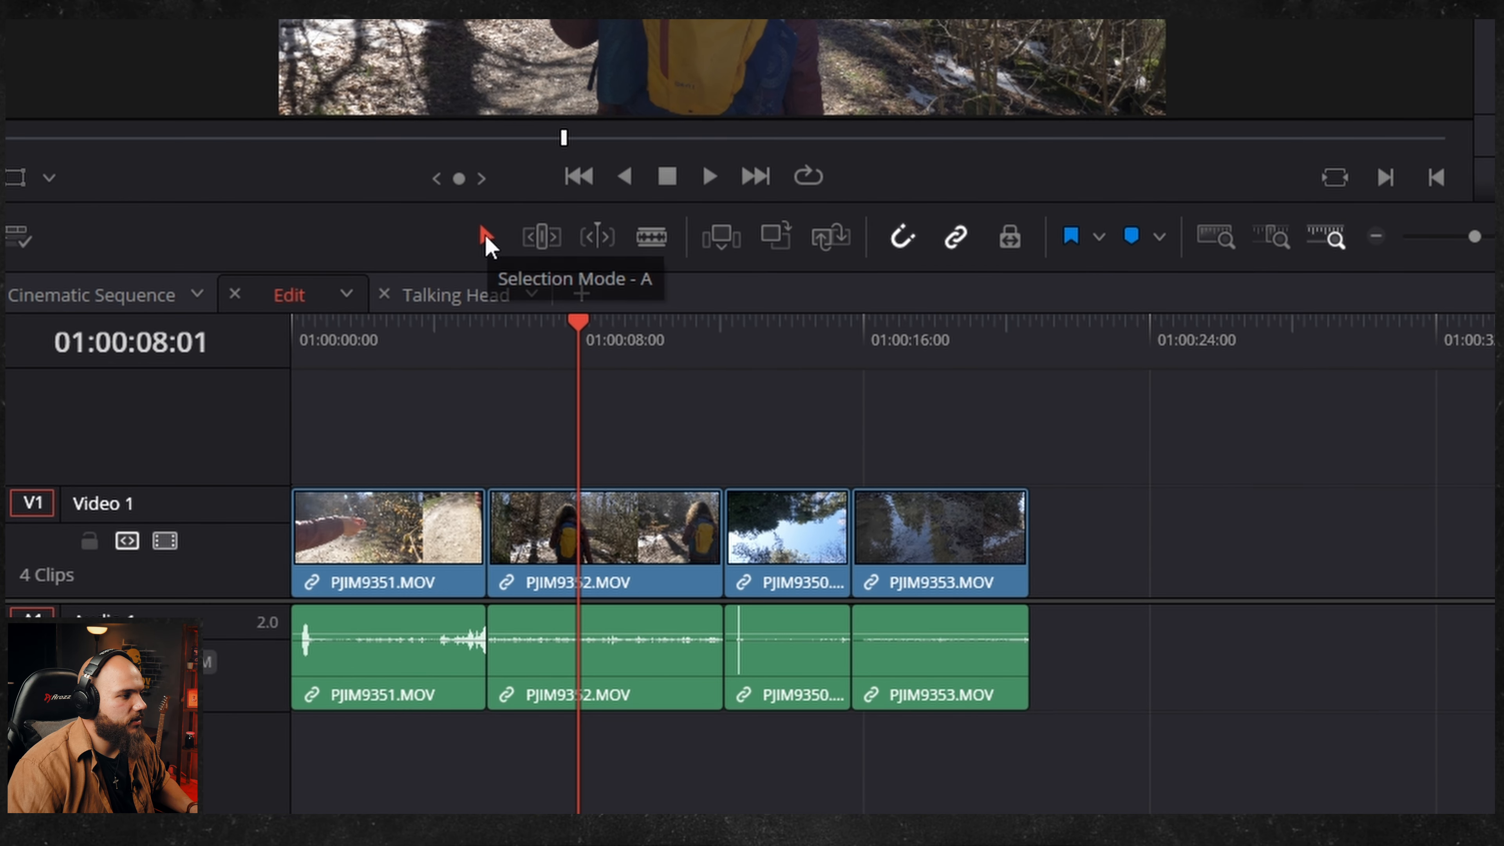
pyautogui.moveTo(713, 533); pyautogui.dragTo(614, 536)
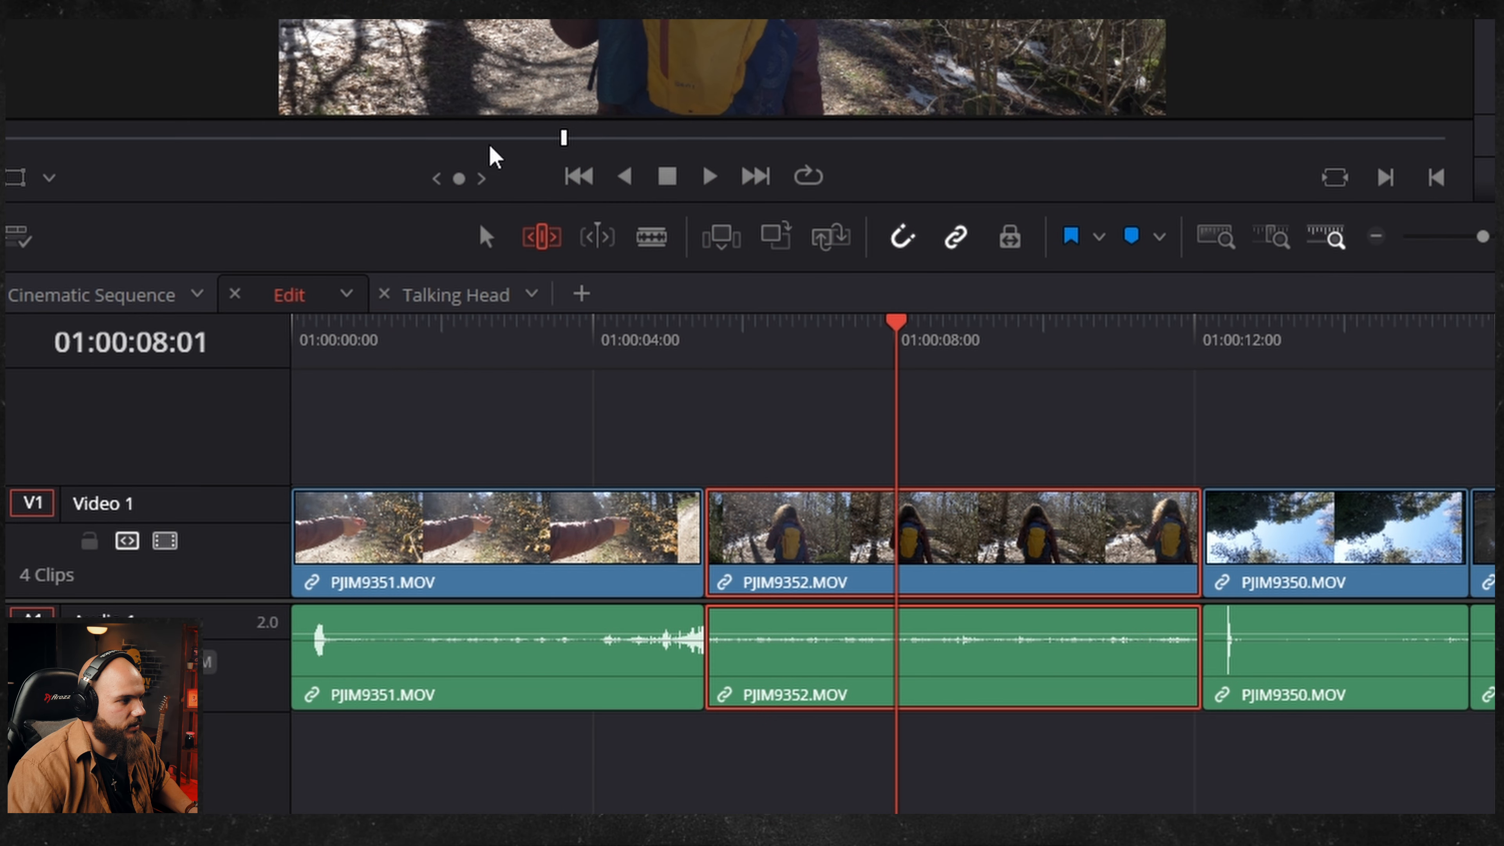
# Step: In Trim Edit Mode, ripple-trim PJIM9352.MOV's end to about 01:00:09 and remove about one second from its start
pyautogui.moveTo(1186, 536); pyautogui.dragTo(970, 536)
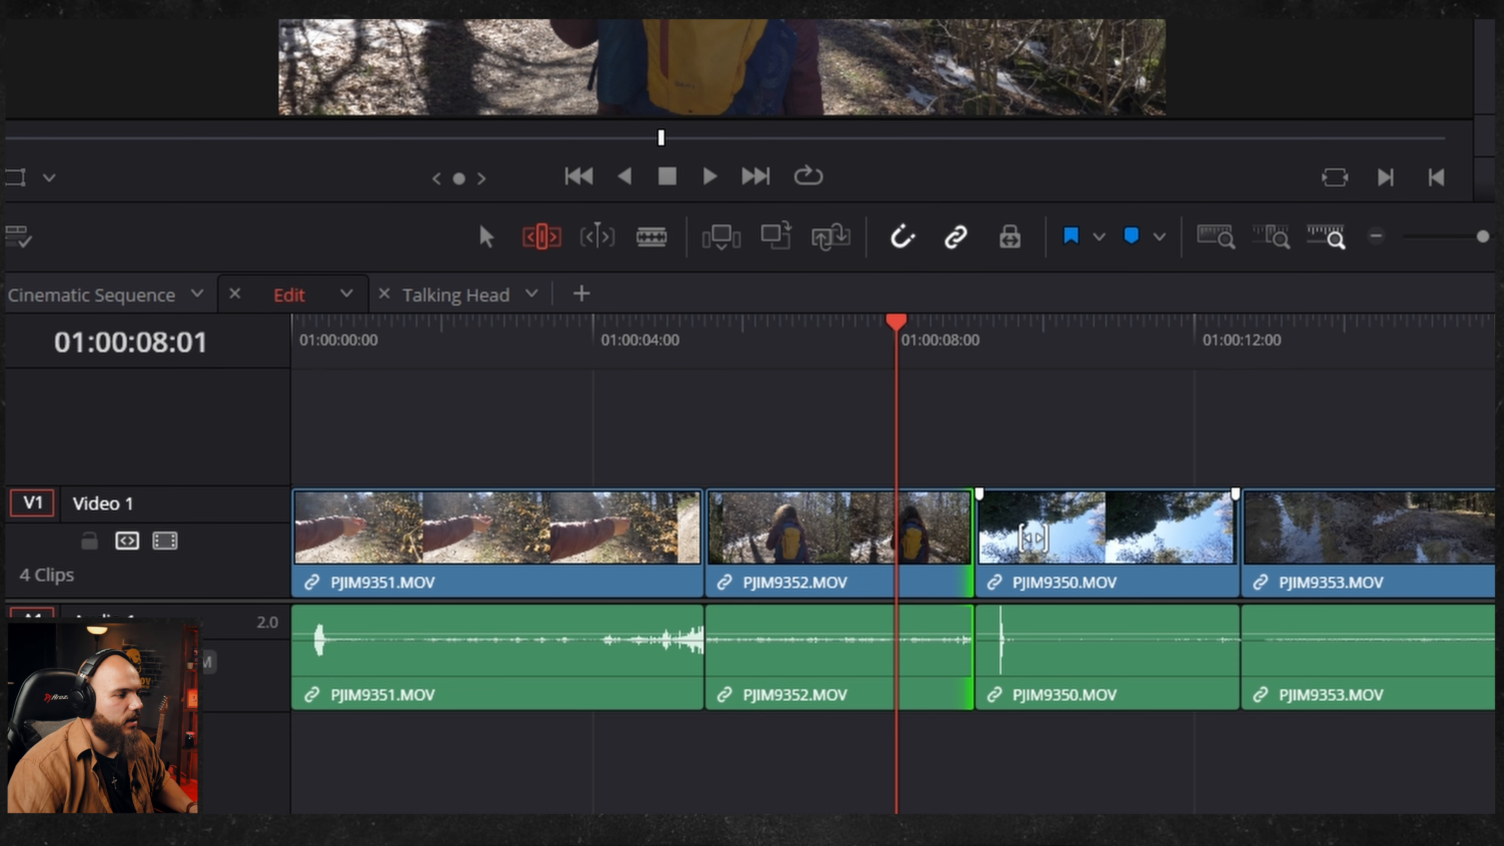
pyautogui.scroll(3, 1053, 513)
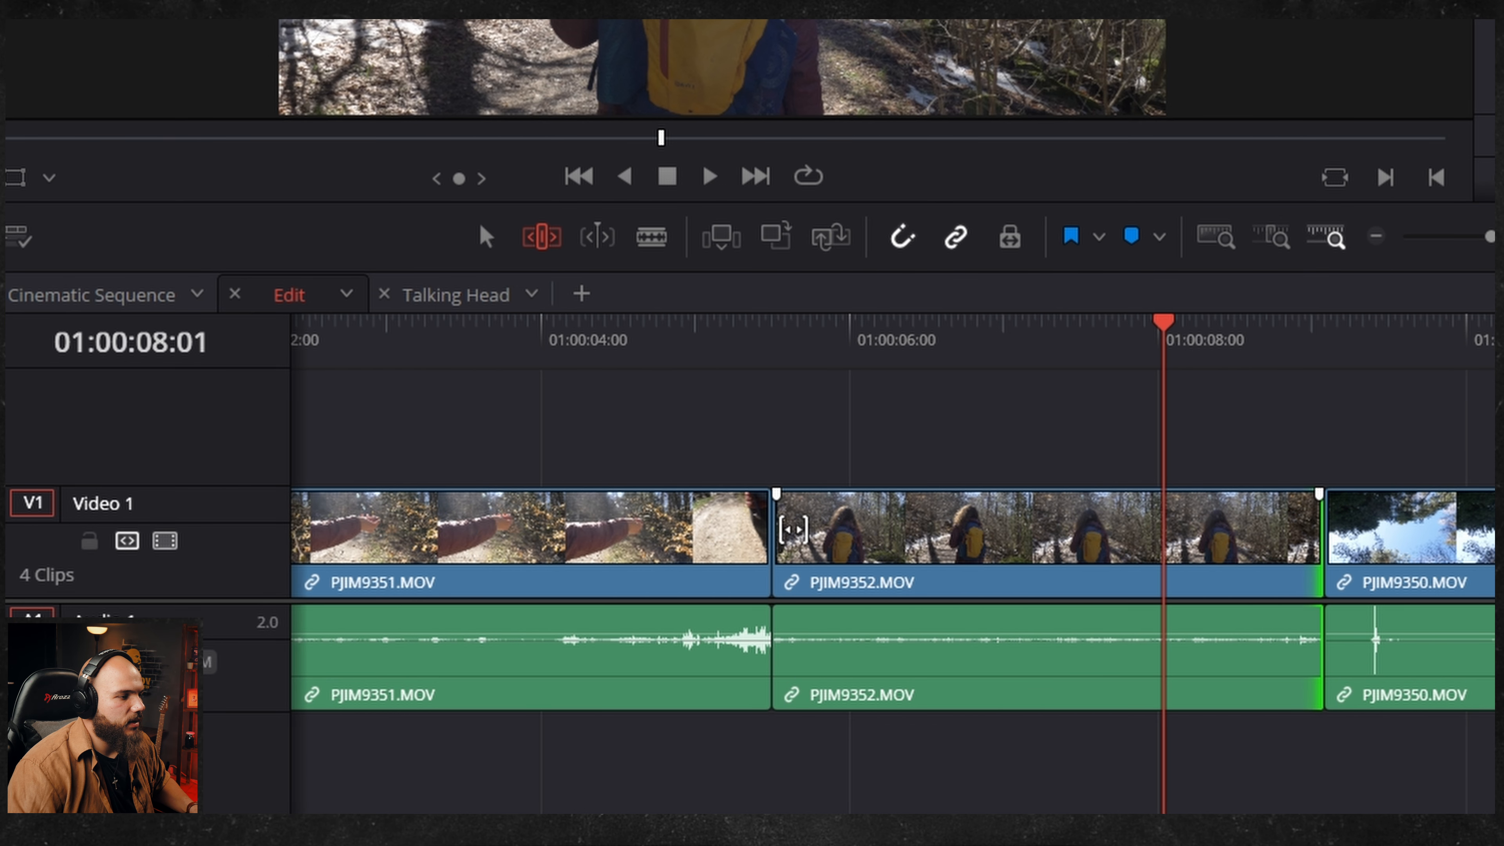
pyautogui.moveTo(791, 540); pyautogui.dragTo(940, 551)
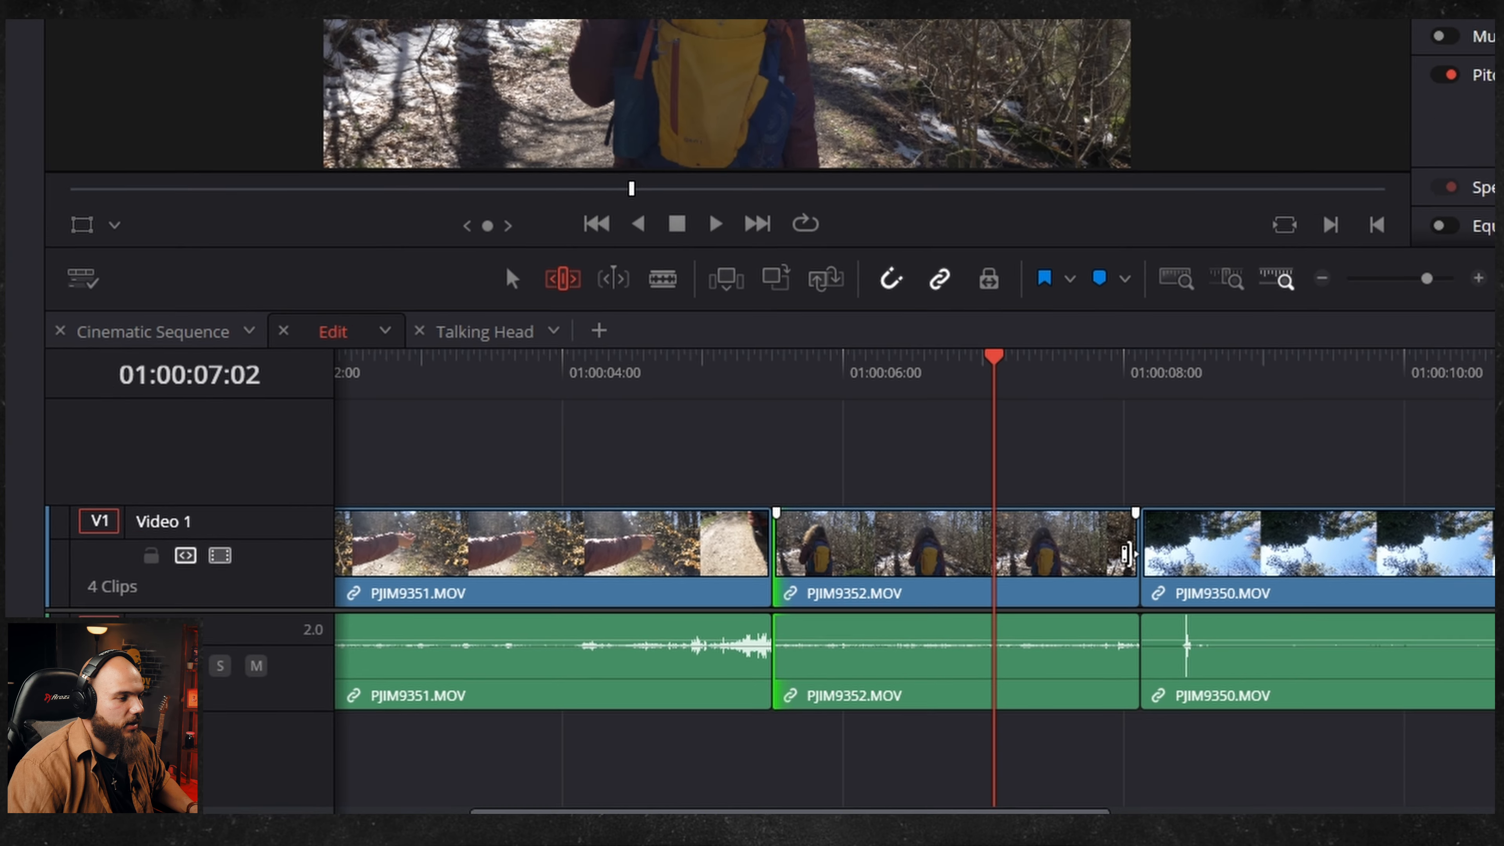
# Step: Ripple-trim the end of PJIM9352.MOV, extending the clip to about 01:00:16
pyautogui.moveTo(1148, 539); pyautogui.dragTo(1084, 538)
pyautogui.moveTo(951, 607); pyautogui.dragTo(1015, 610)
pyautogui.hotkey('ctrl', '-')
pyautogui.hotkey('ctrl', '-')
pyautogui.moveTo(850, 603); pyautogui.dragTo(1186, 618)
pyautogui.hotkey('ctrl', '-')
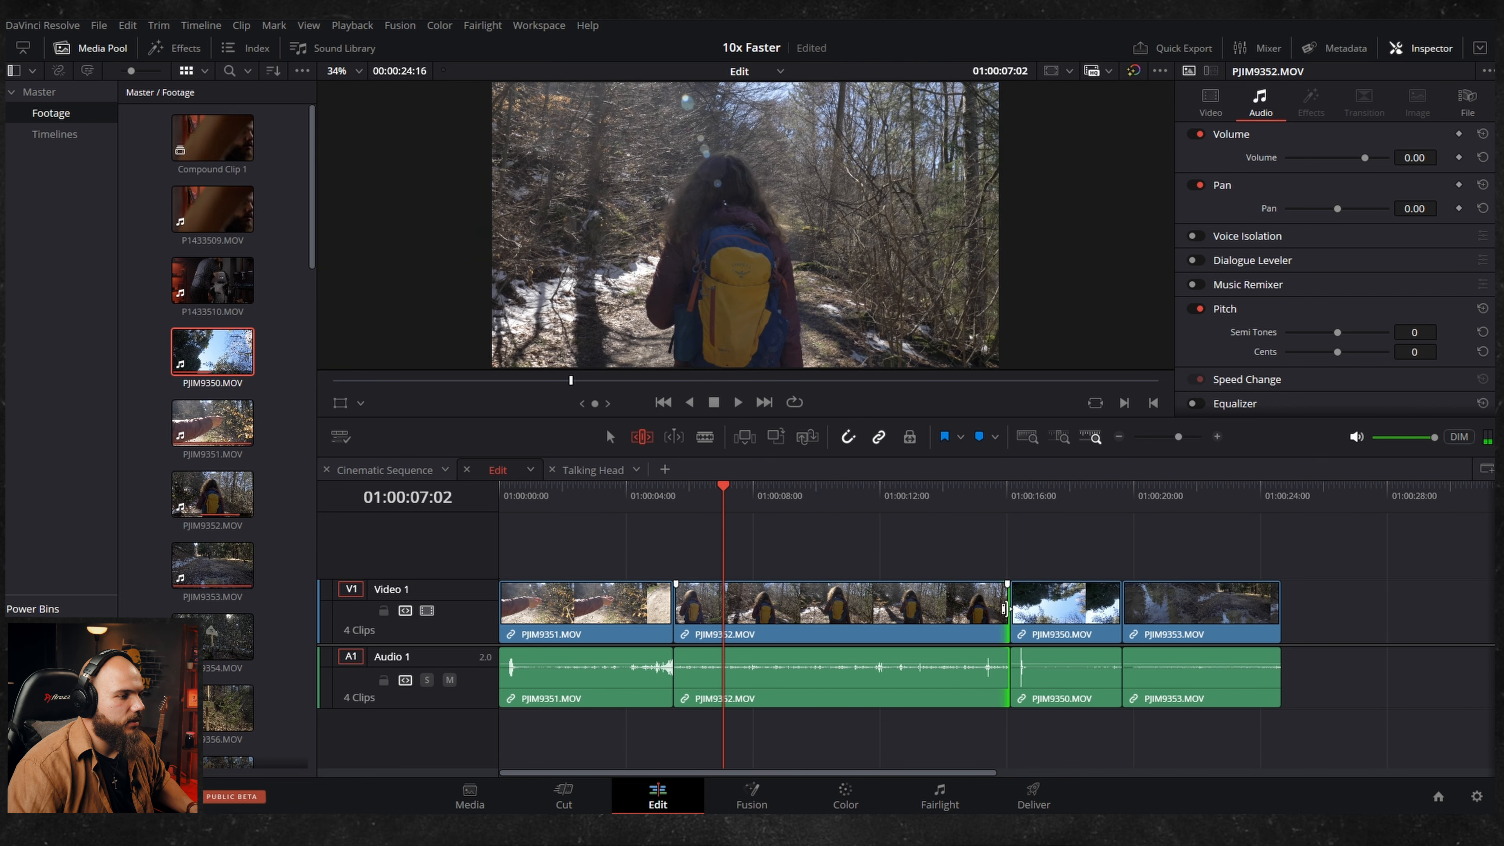
# Step: Ripple-trim the end of PJIM9352.MOV by under a second and extend its start by about three seconds
pyautogui.moveTo(1004, 608)
pyautogui.mouseDown()
pyautogui.moveTo(1019, 610)
pyautogui.moveTo(978, 614)
pyautogui.mouseUp()
pyautogui.moveTo(680, 605); pyautogui.dragTo(582, 607)
# Step: Slip the footage inside PJIM9352.MOV and ripple-trim PJIM9351.MOV to end at about 01:00:03
pyautogui.moveTo(841, 595); pyautogui.dragTo(745, 599)
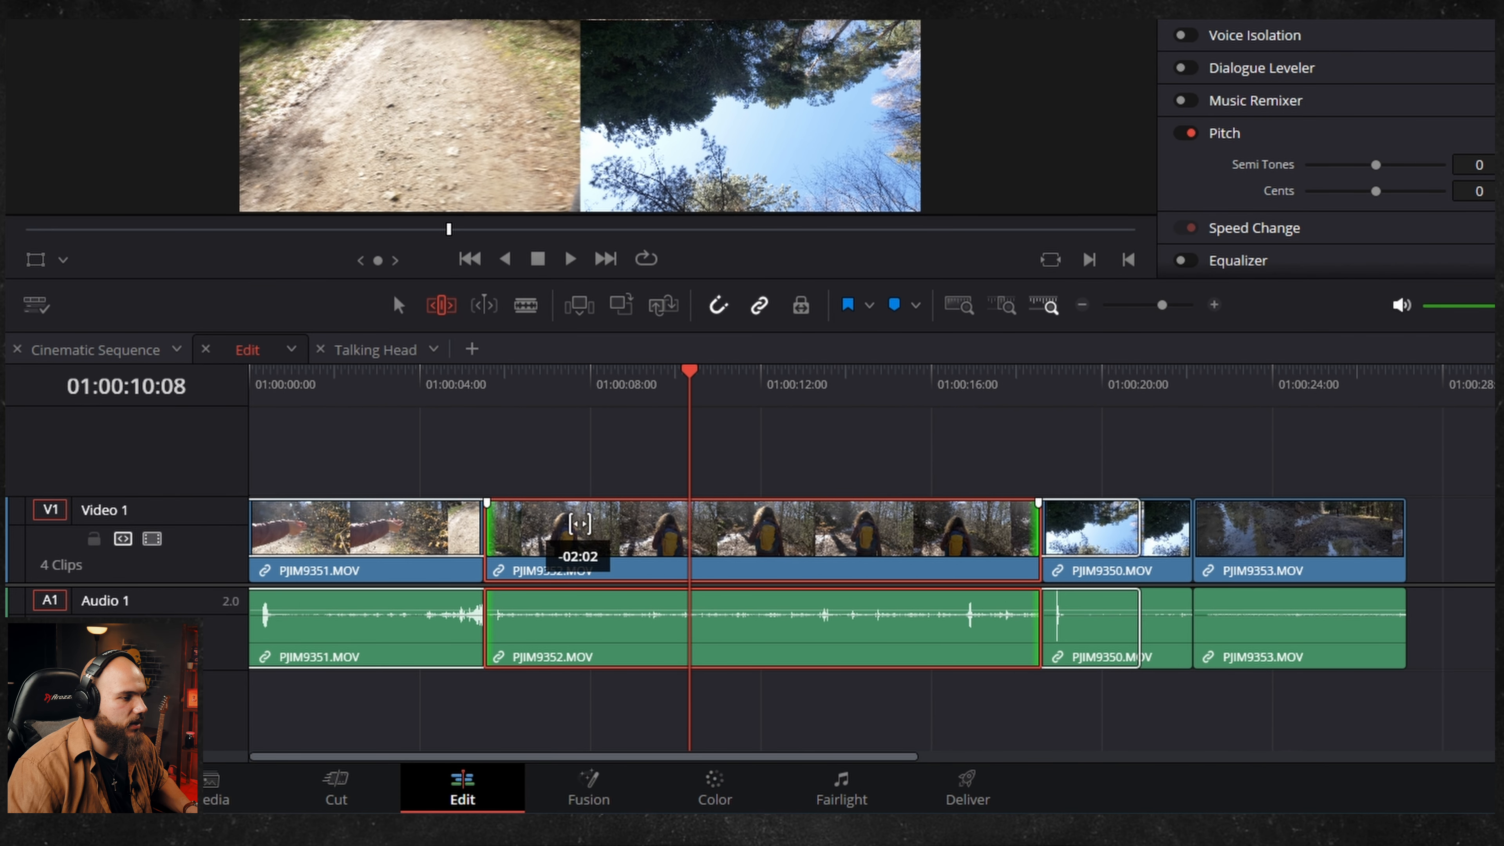
pyautogui.moveTo(581, 523); pyautogui.dragTo(382, 527)
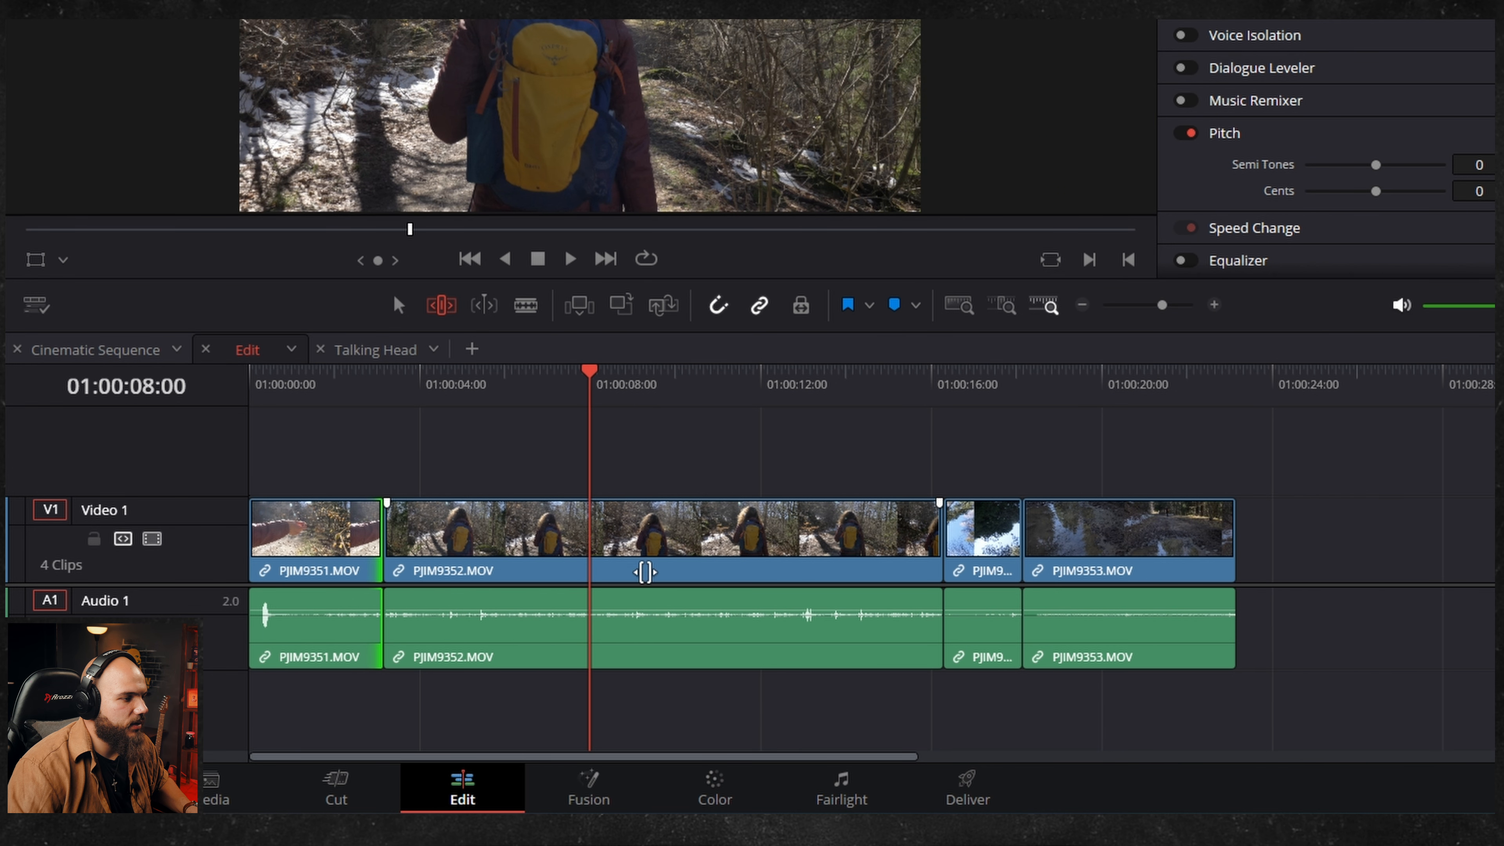
# Step: Slide PJIM9352.MOV slightly earlier between its neighbouring clips and place the playhead at 01:00:12:18
pyautogui.moveTo(644, 570)
pyautogui.mouseDown()
pyautogui.moveTo(669, 571)
pyautogui.moveTo(583, 567)
pyautogui.moveTo(631, 566)
pyautogui.mouseUp()
pyautogui.scroll(2, 527, 386)
pyautogui.click(536, 383)
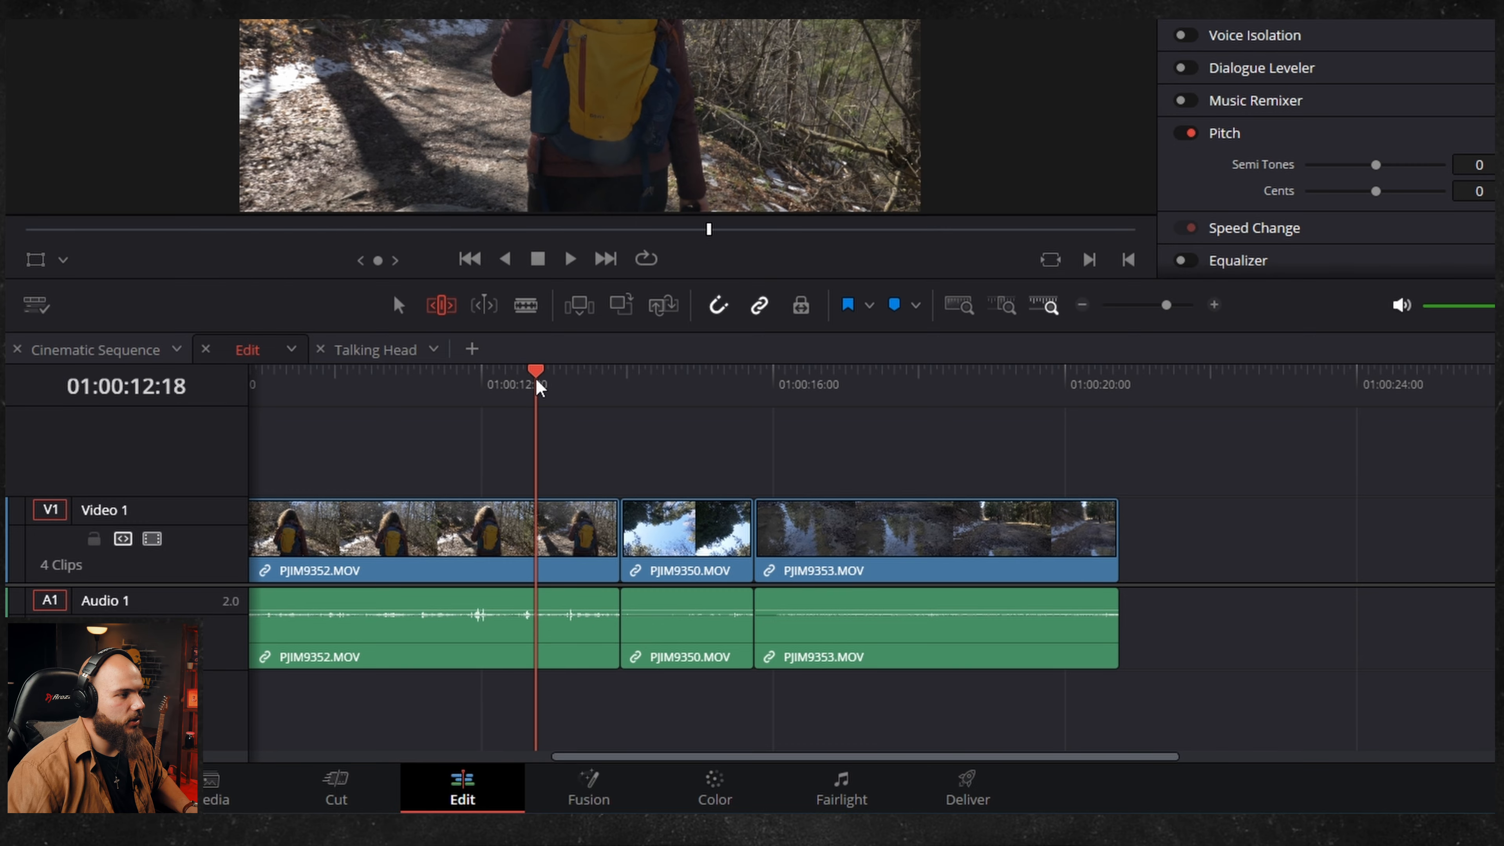